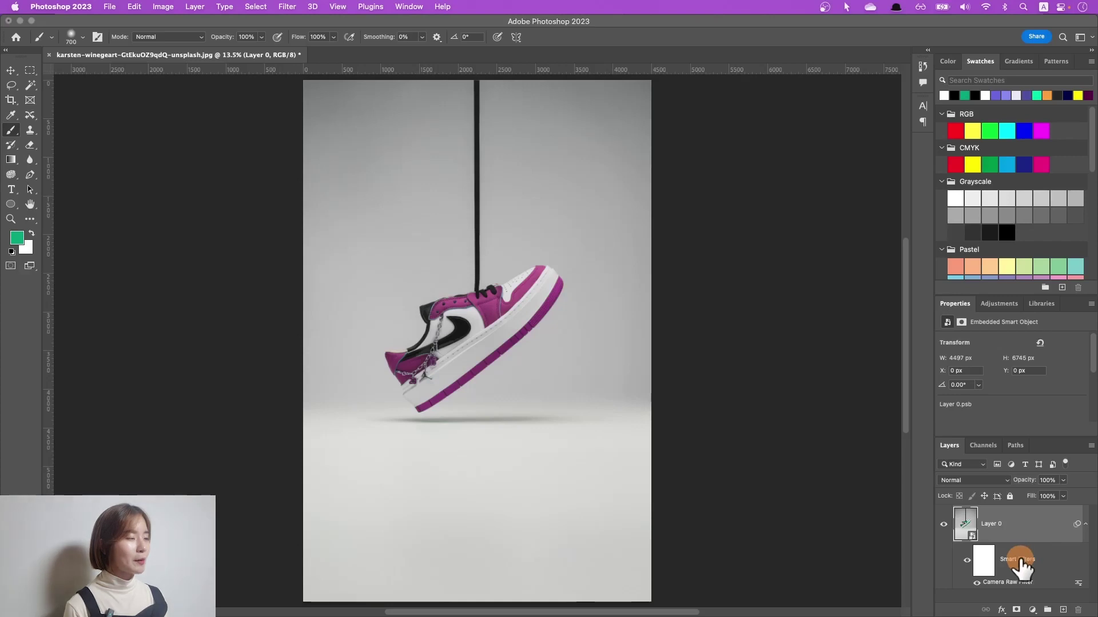
Step: Delete the Camera Raw smart filter so the sneaker returns to its original green
drag(1021, 566, 1076, 607)
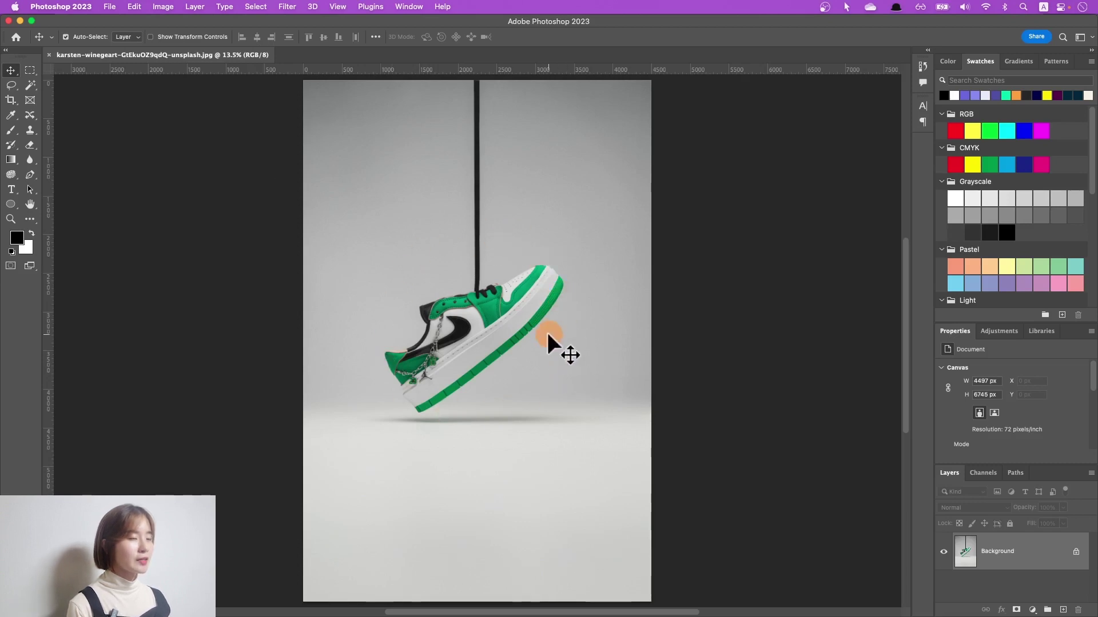
Step: Switch the selection tool to the freehand Lasso
click(11, 85)
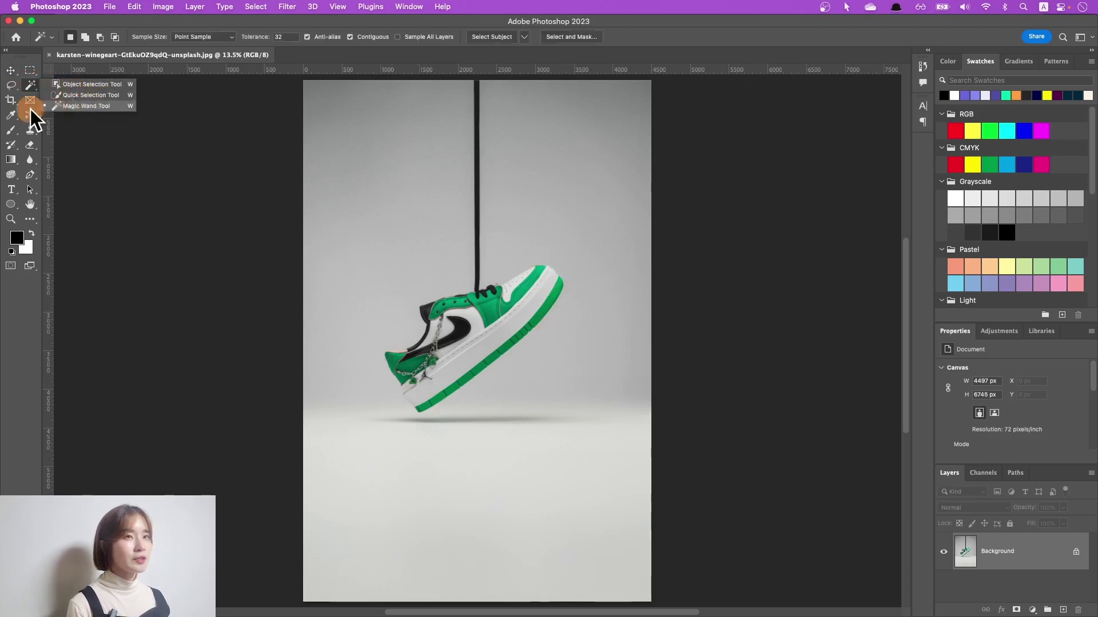
click(12, 92)
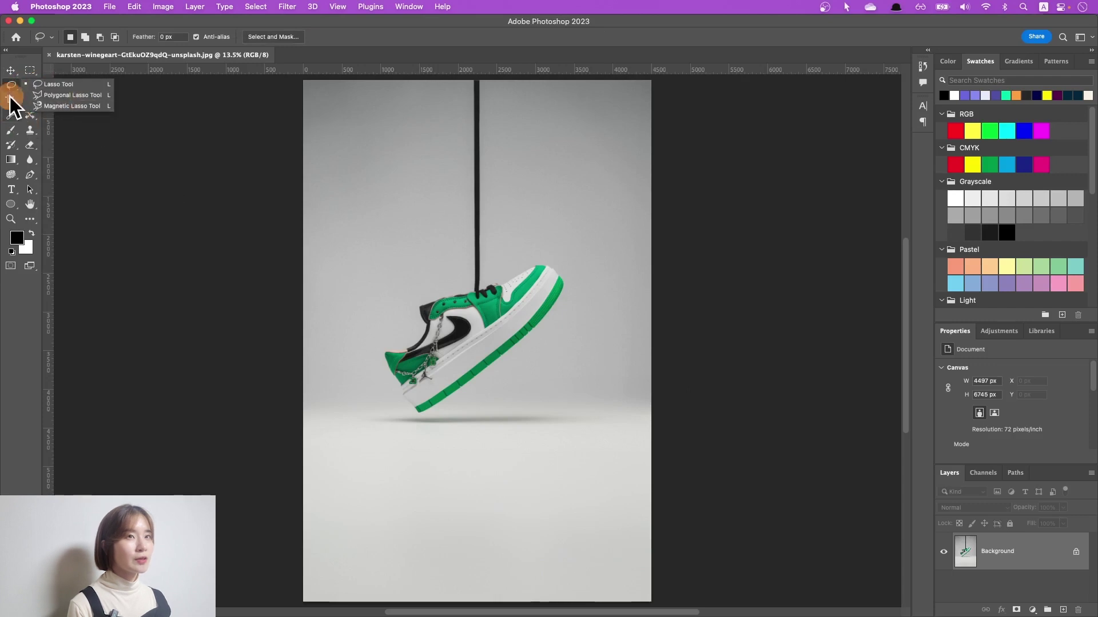
click(10, 87)
Step: Make a Color Range selection by sampling the shoe's green, with Fuzziness 150
click(255, 8)
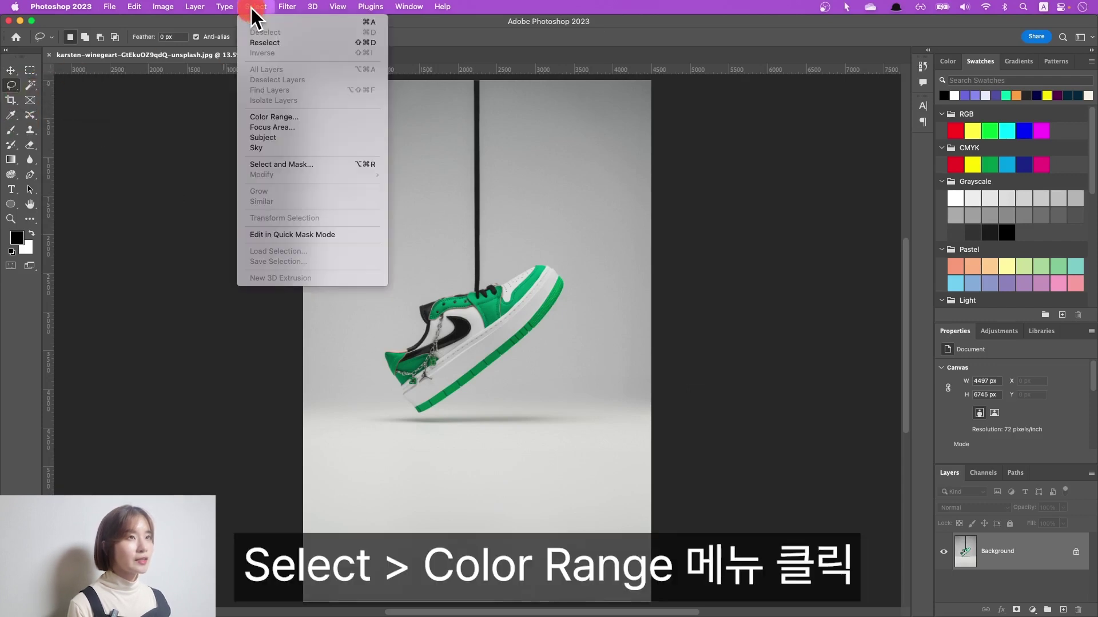
click(310, 118)
drag(502, 123, 818, 133)
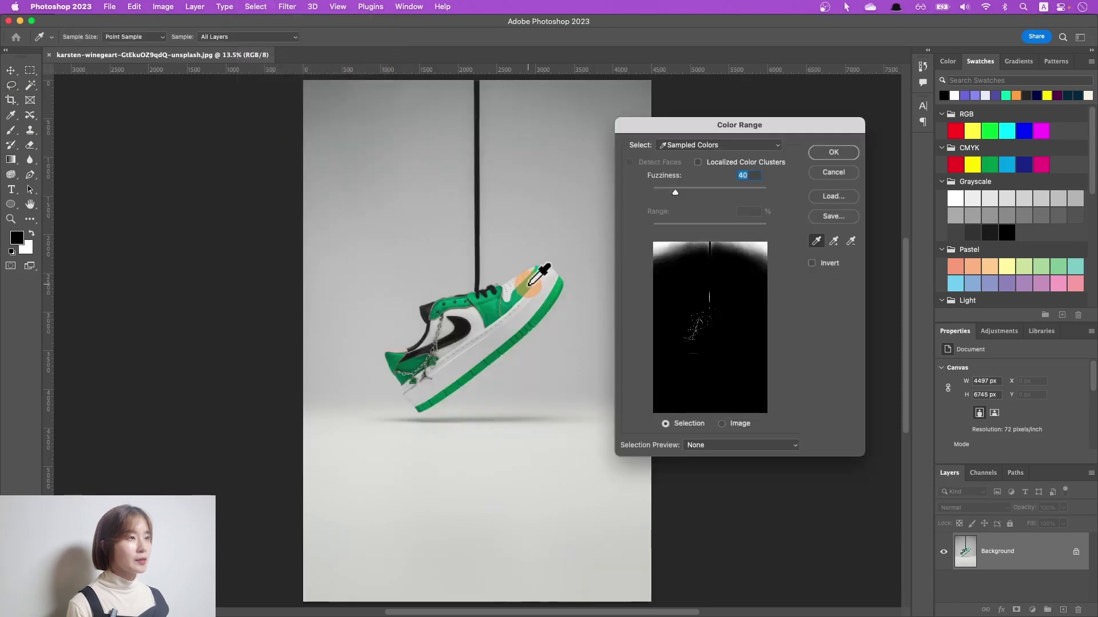
click(523, 287)
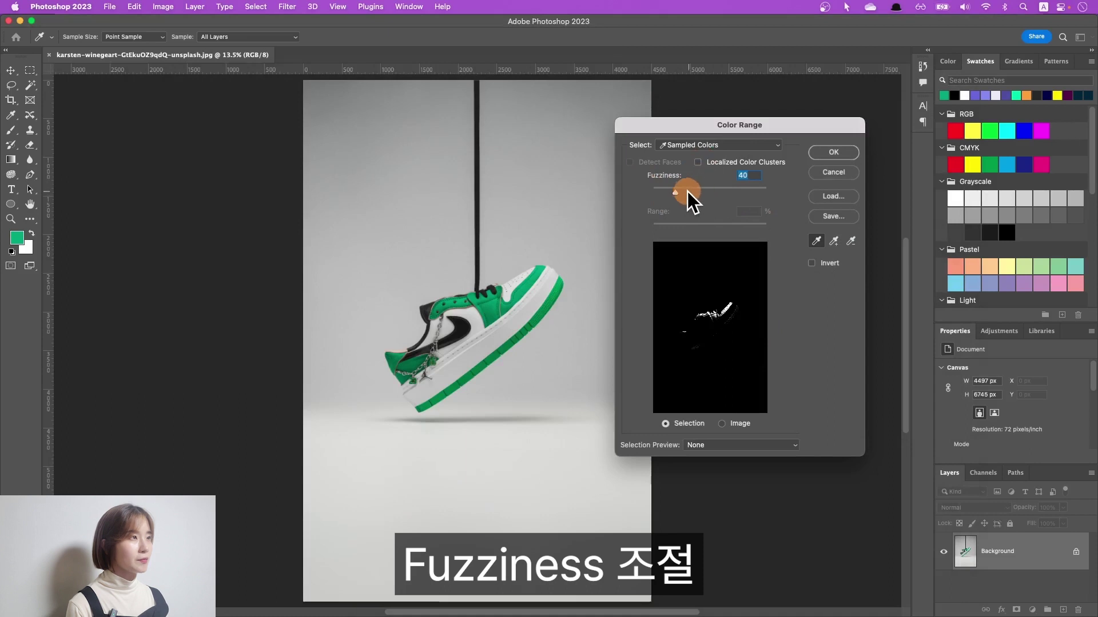
drag(674, 193, 738, 193)
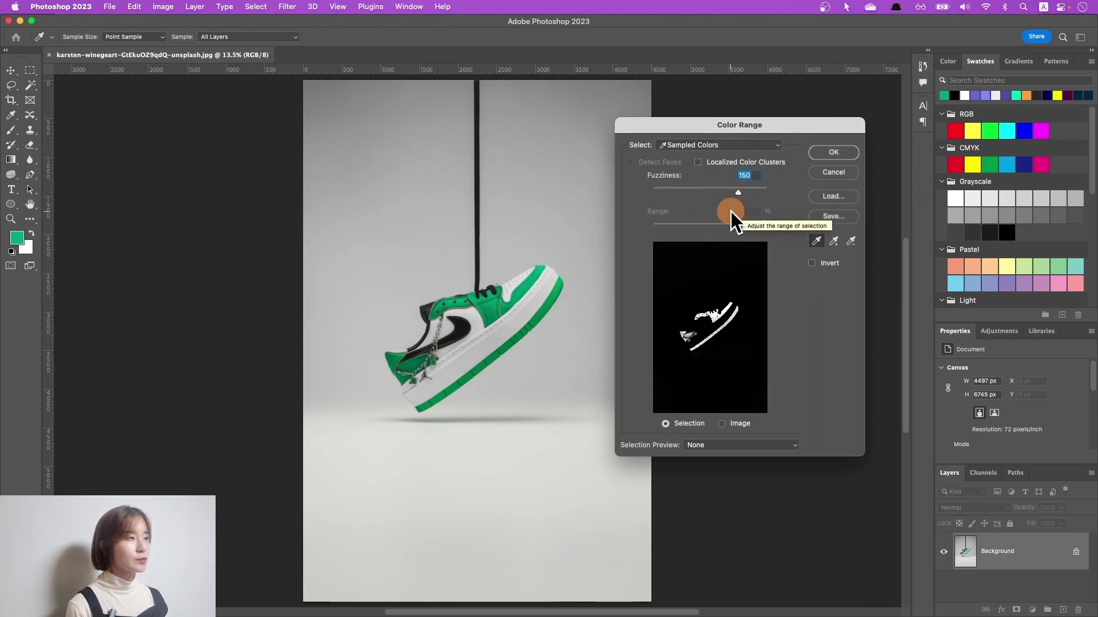
click(833, 152)
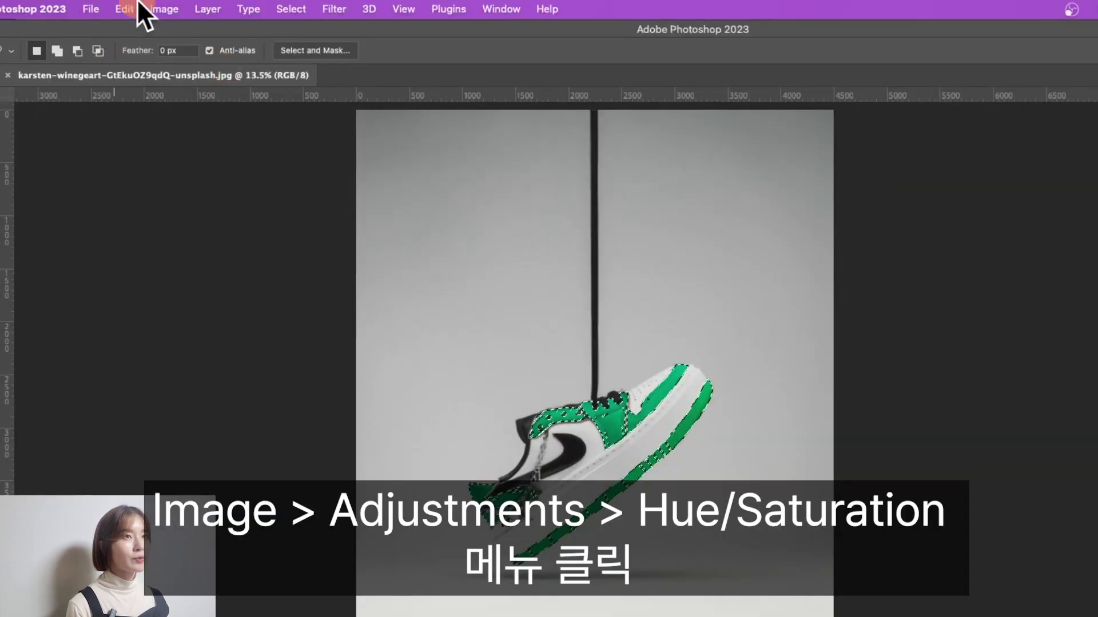
Step: Apply Hue/Saturation with Hue −180, Saturation +5, Lightness +1 to the green areas, then deselect
click(162, 9)
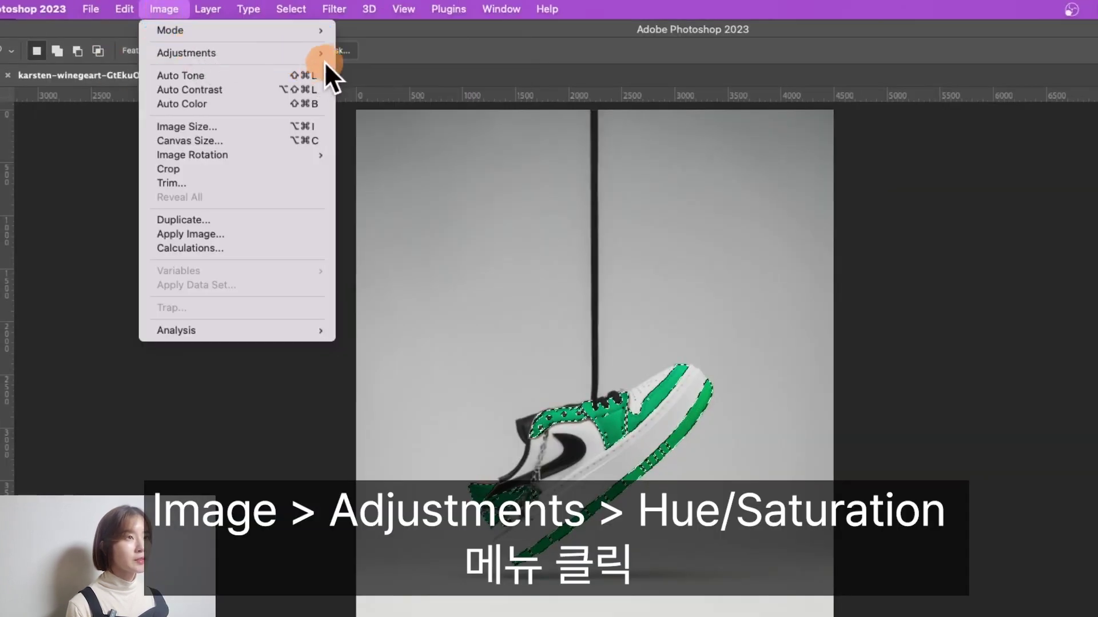
mouse_move(186, 53)
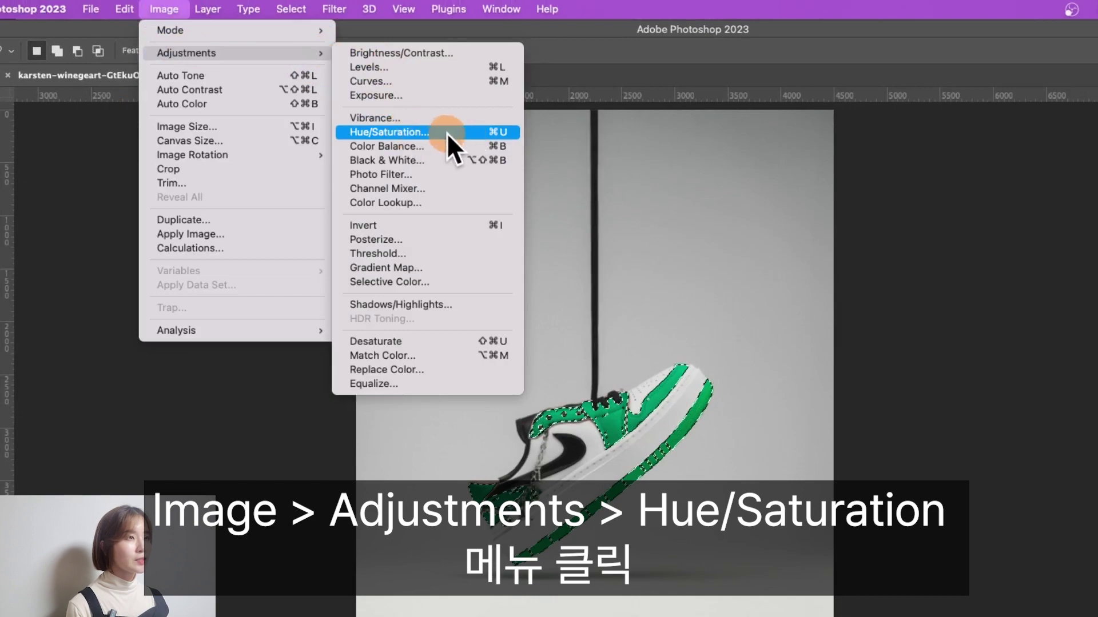
click(447, 133)
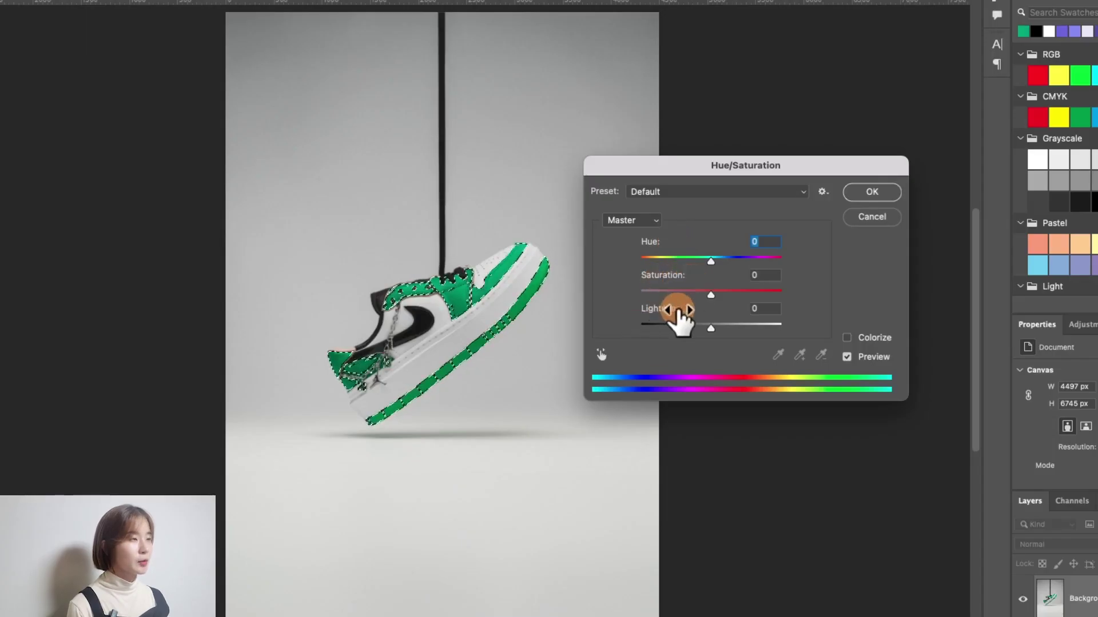
mouse_move(711, 261)
mouse_down()
mouse_move(738, 266)
mouse_move(629, 267)
mouse_up()
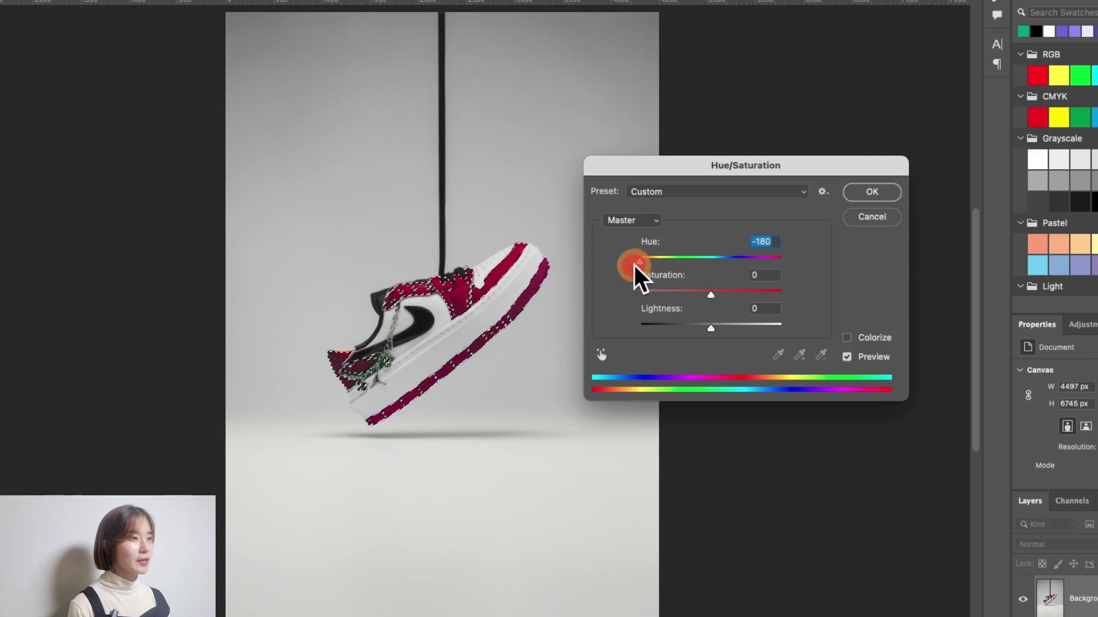
click(709, 295)
drag(709, 295, 708, 295)
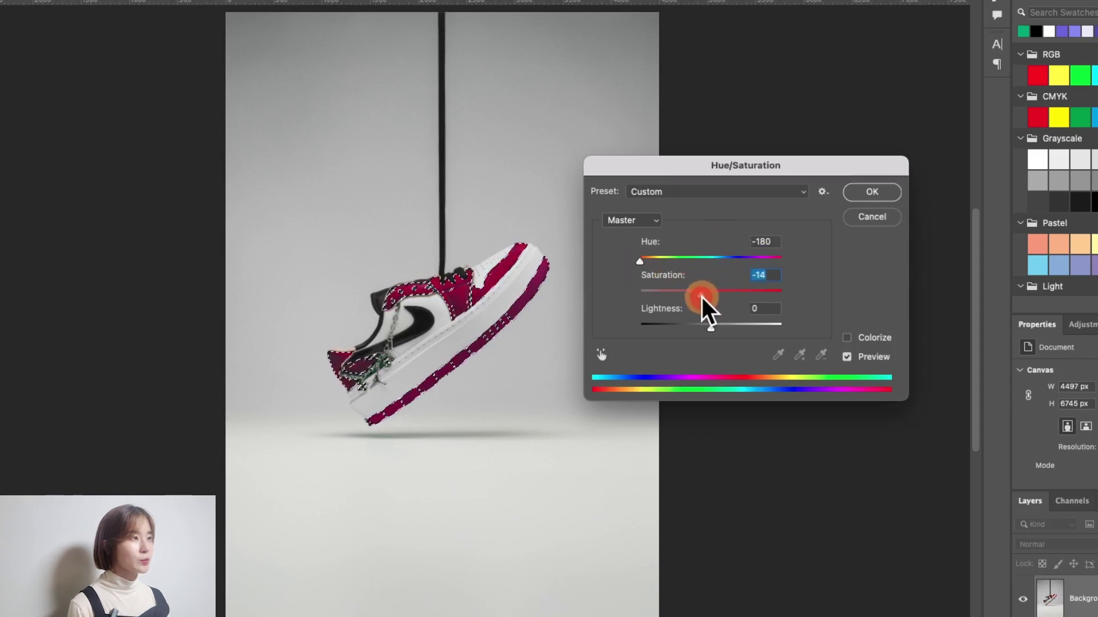
drag(710, 331, 716, 330)
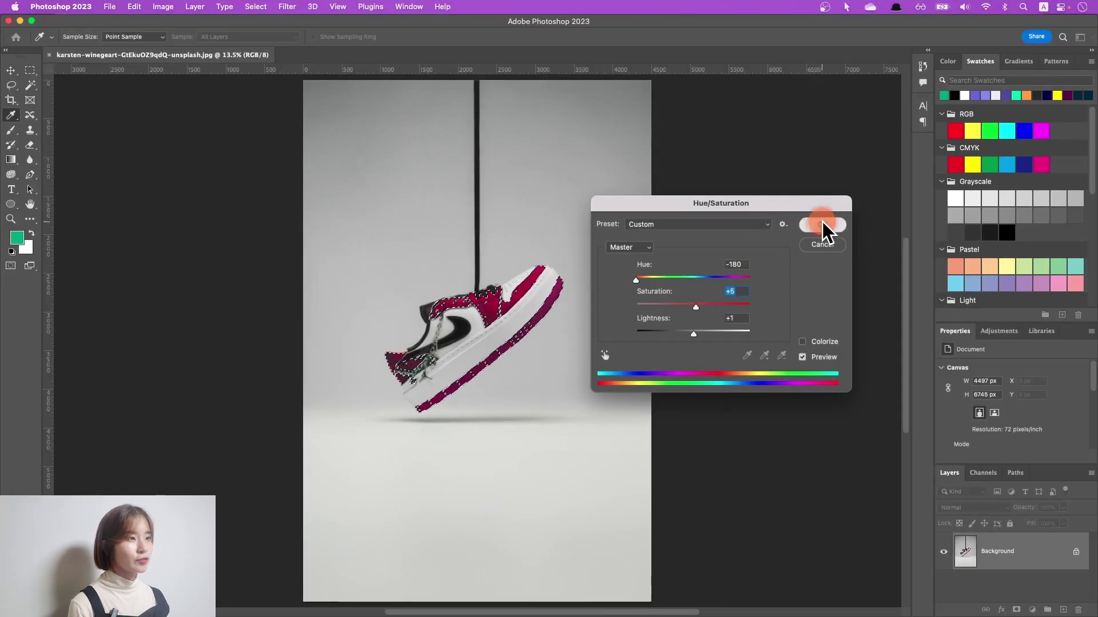
click(822, 225)
key(ctrl+d)
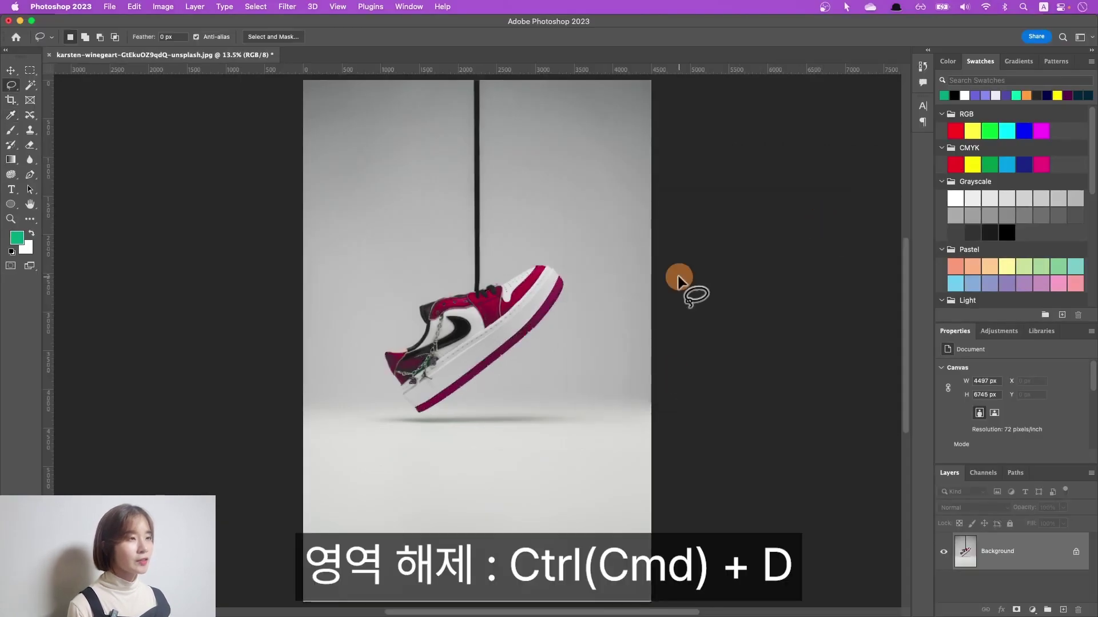
Step: Compare the original green and latest red history states in the History panel
click(922, 65)
click(826, 89)
click(824, 142)
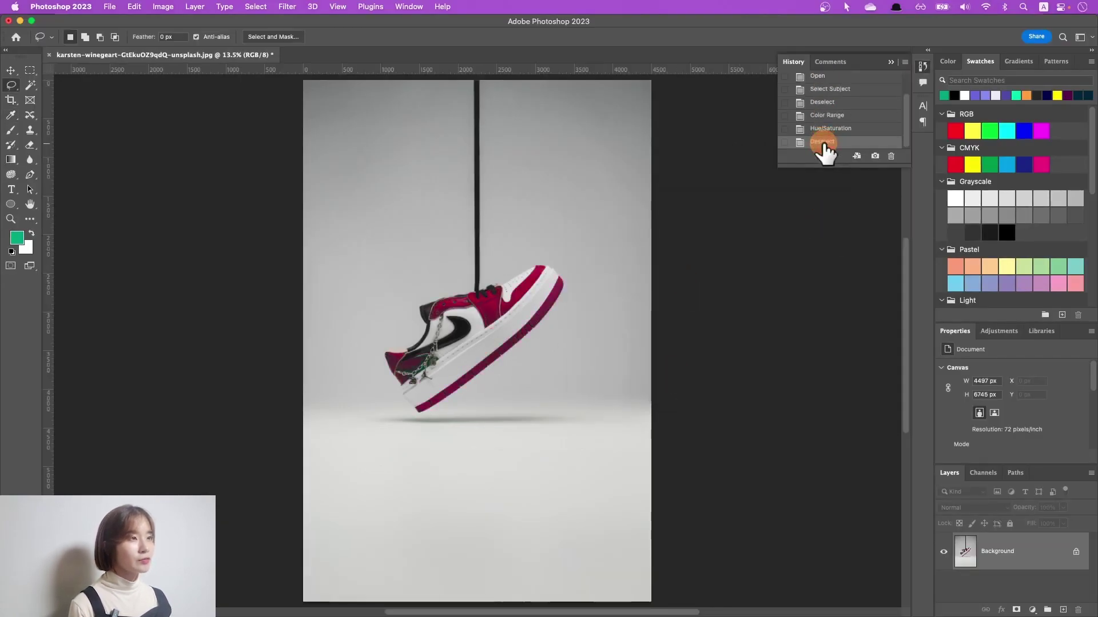
click(821, 76)
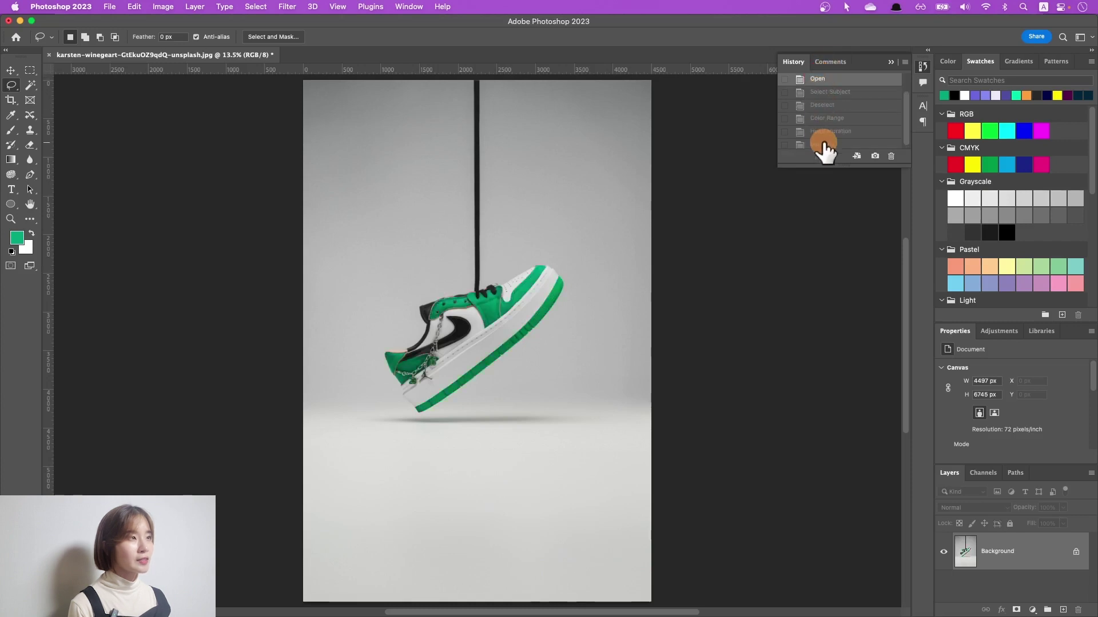
click(823, 142)
click(823, 79)
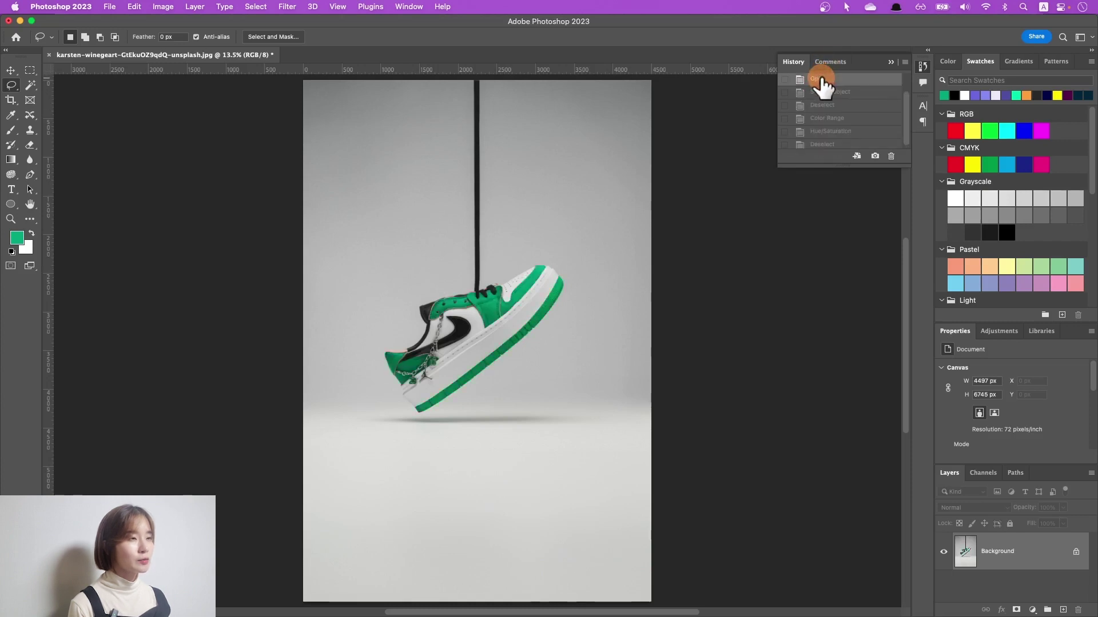
click(823, 142)
click(773, 284)
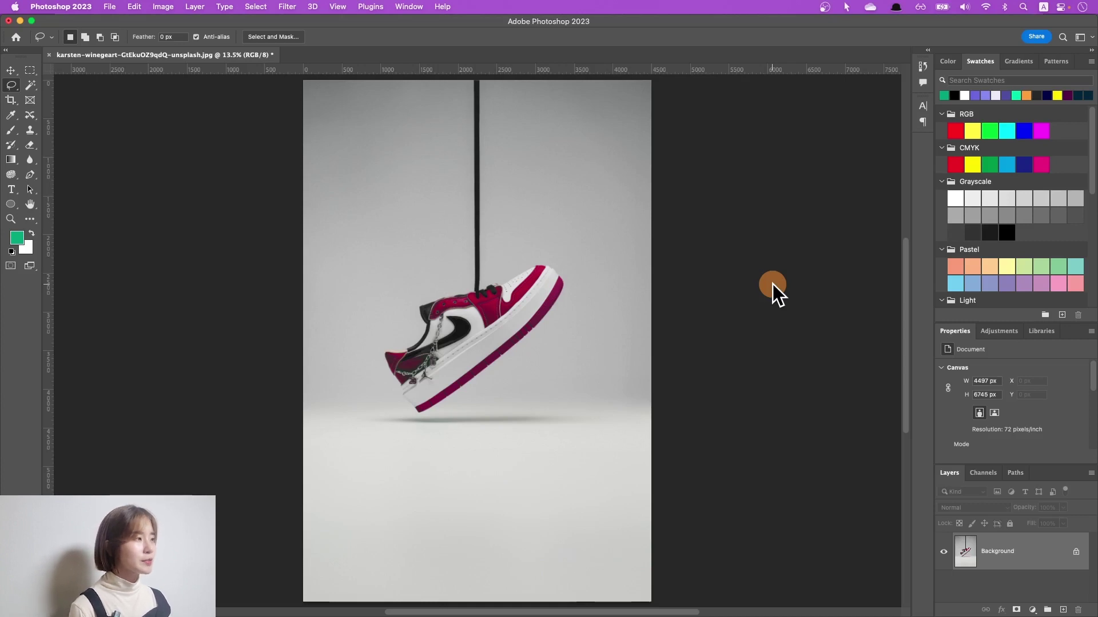
Step: Revert the document to its Open history state
click(923, 66)
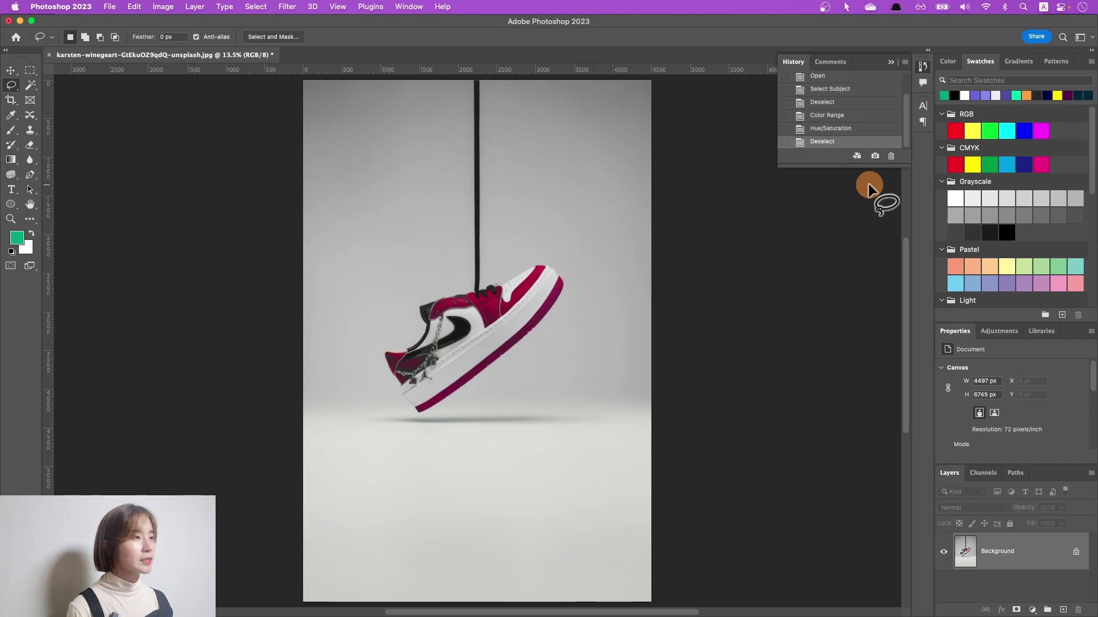
click(839, 76)
click(920, 66)
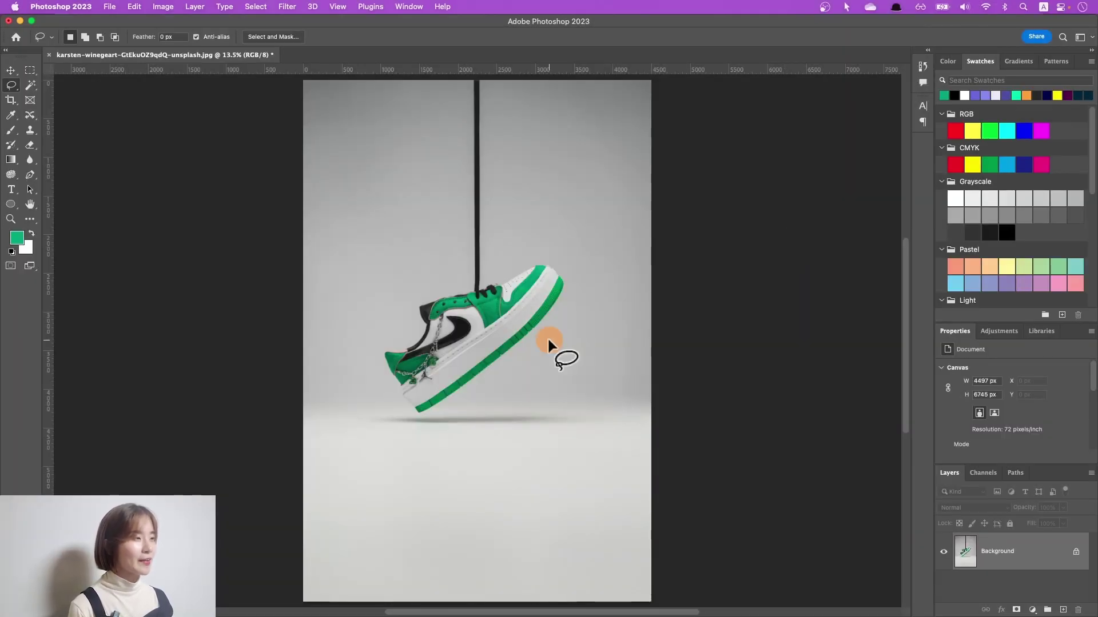
Step: Select the sneaker with Select Subject and add the missed toe area with the Lasso
click(255, 6)
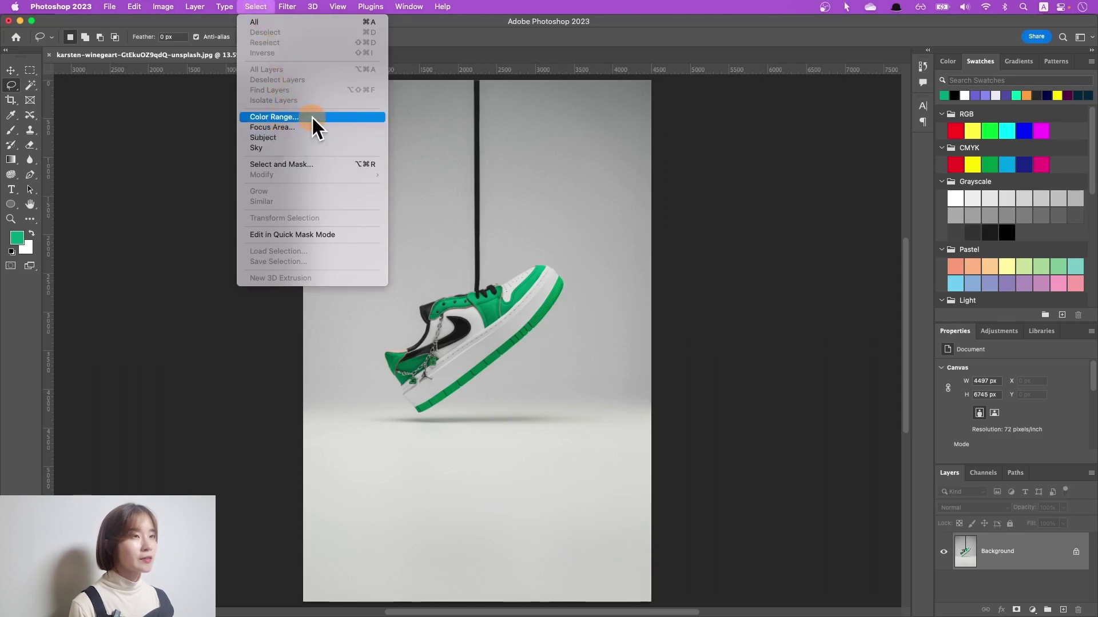
click(285, 138)
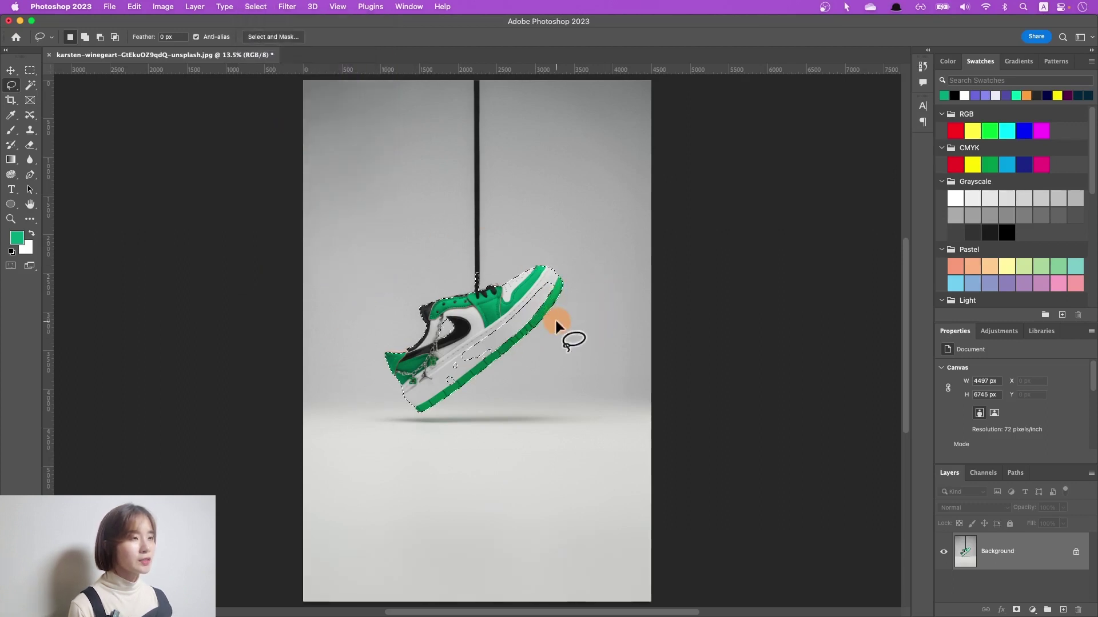
mouse_move(553, 302)
mouse_down()
mouse_move(529, 279)
mouse_move(579, 332)
mouse_up()
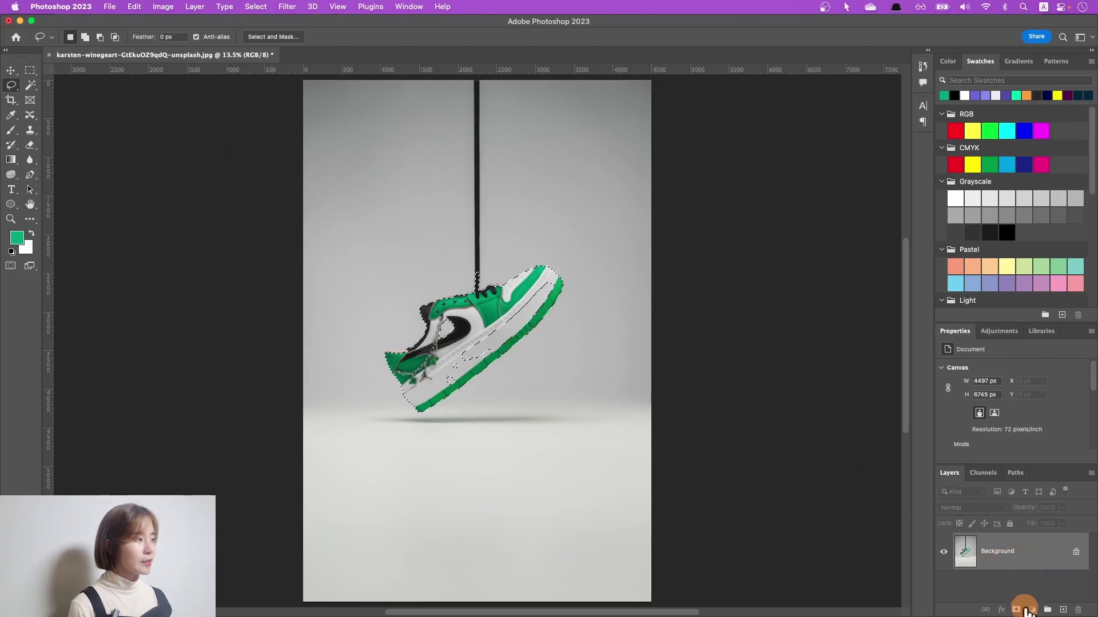
click(1032, 611)
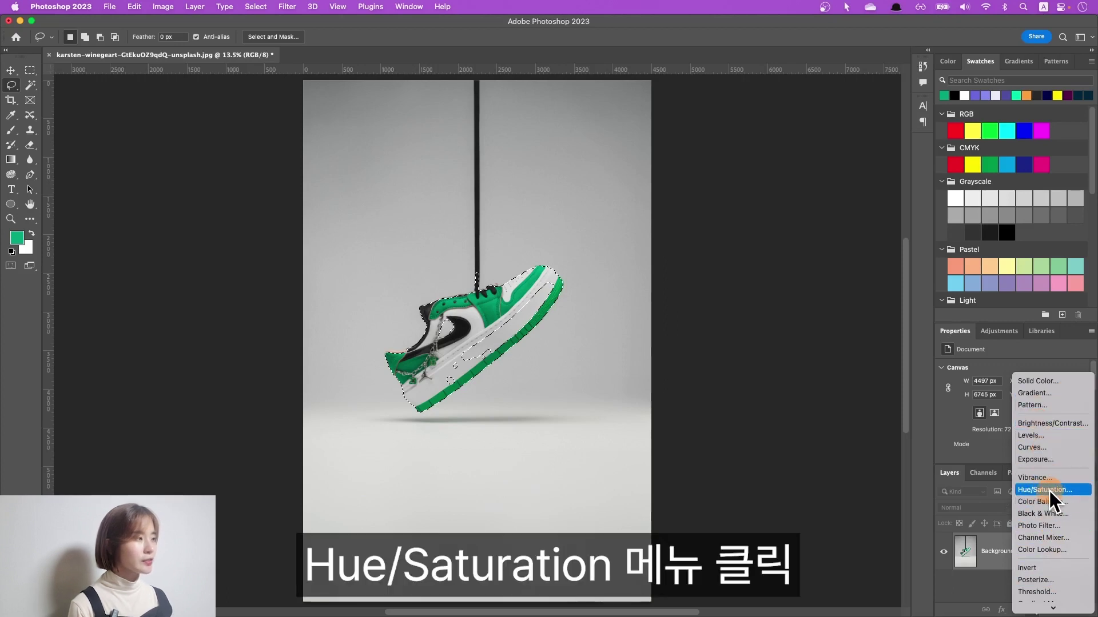
Step: Add a shoe-masked Hue/Saturation layer set to Hue +41 and Saturation +8, turning it teal-blue
click(1049, 492)
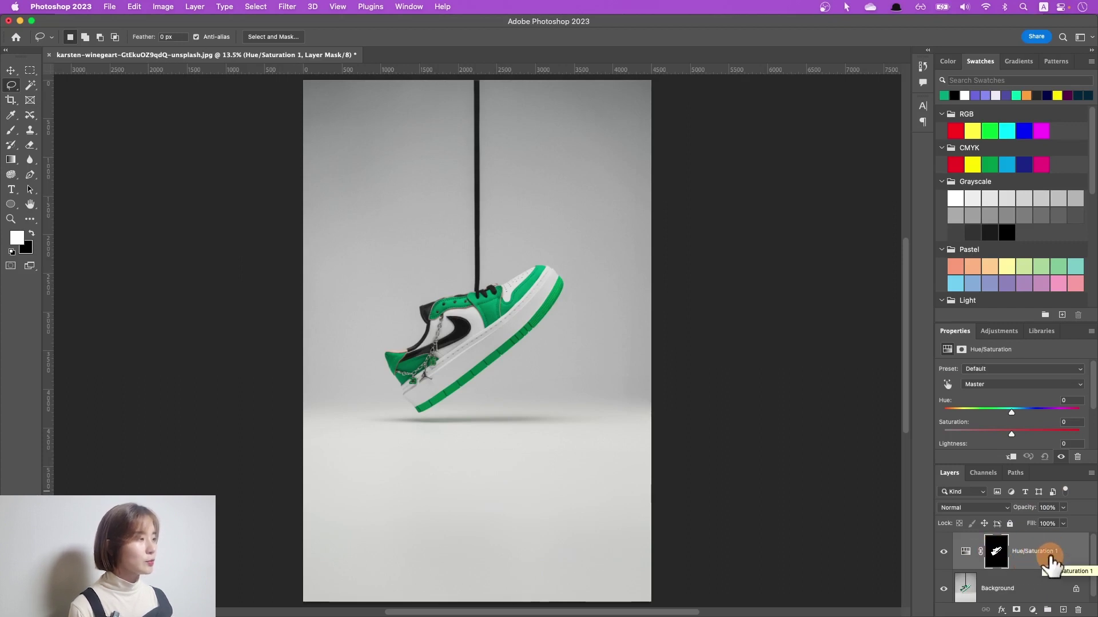
scroll(1013, 394, down, 1)
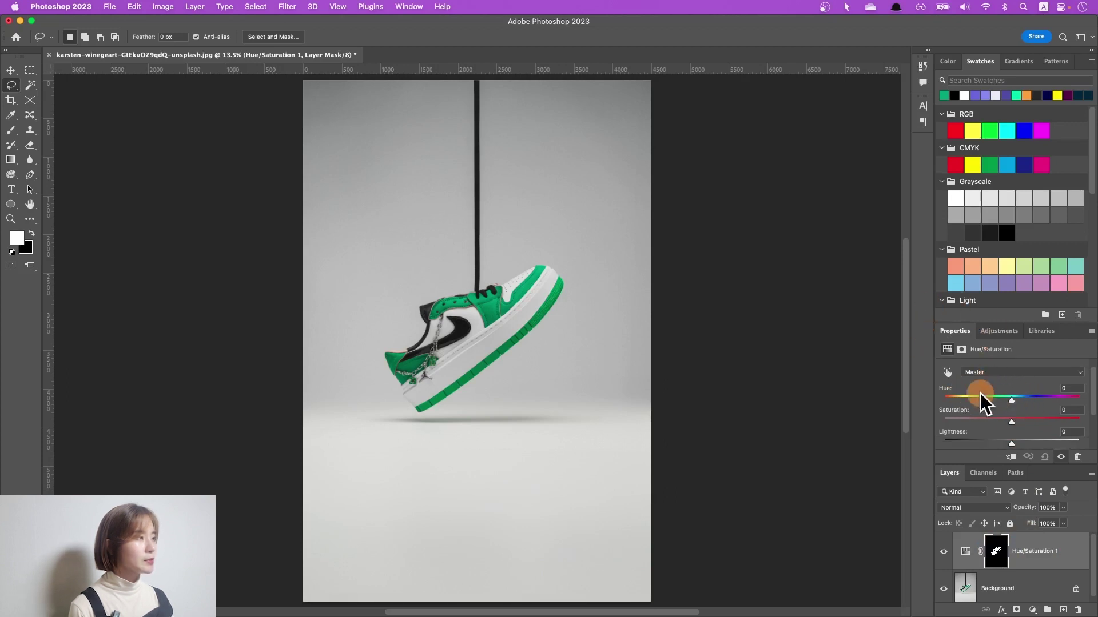
mouse_move(1016, 398)
mouse_down()
mouse_move(995, 401)
mouse_move(1061, 403)
mouse_move(956, 404)
mouse_move(1068, 407)
mouse_move(1014, 406)
mouse_move(1058, 407)
mouse_move(1004, 423)
mouse_move(1018, 426)
mouse_up()
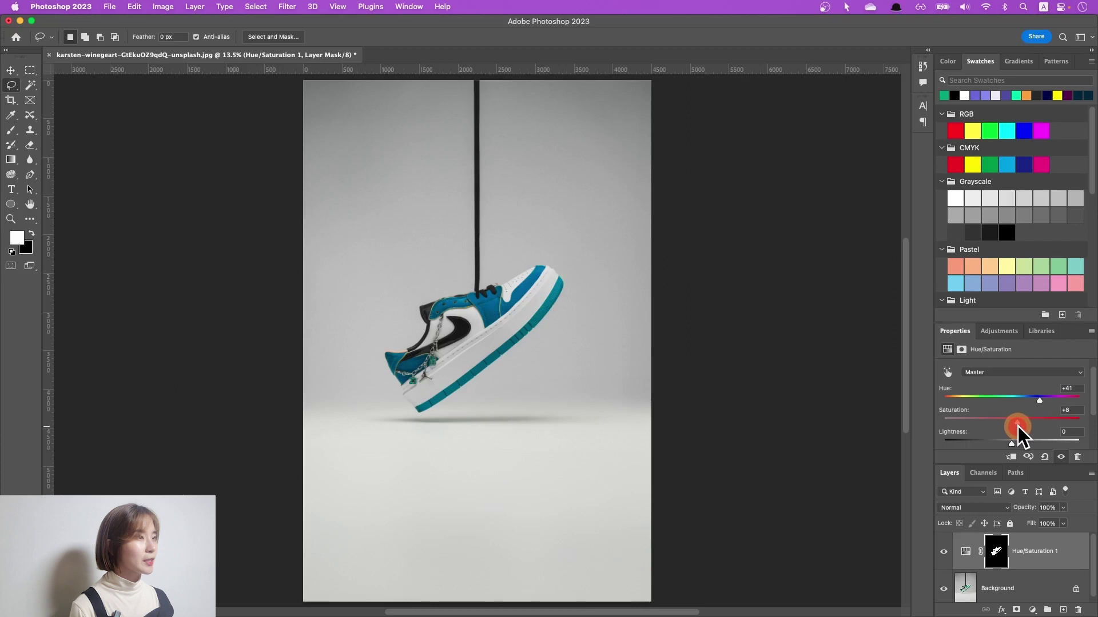
click(944, 552)
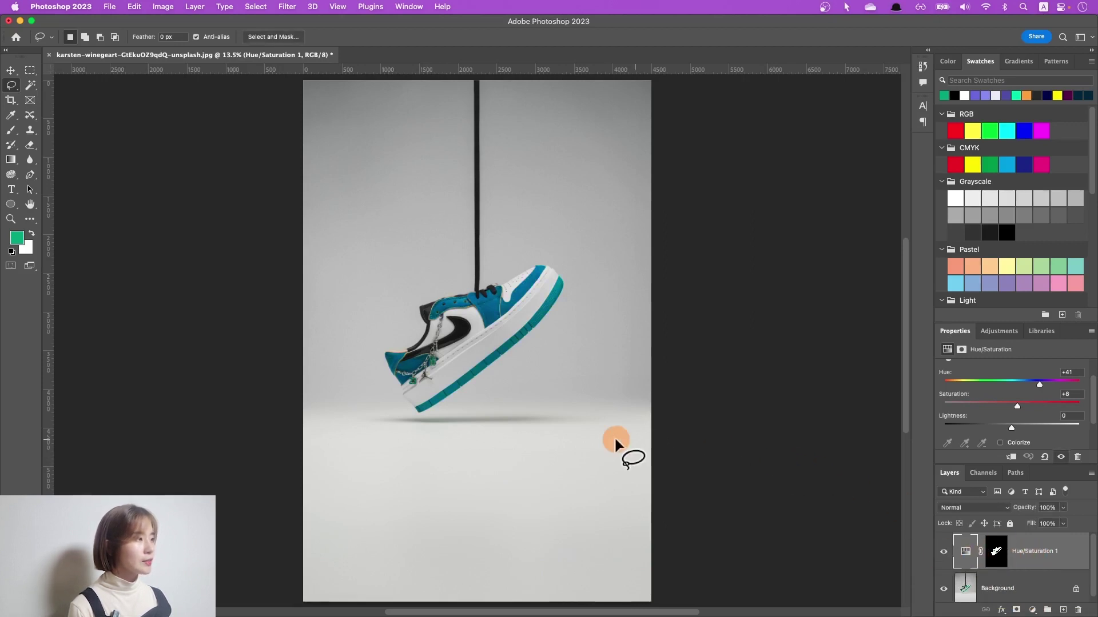
Step: Target the Hue/Saturation layer's mask thumbnail for editing instead of its colour settings
click(1000, 588)
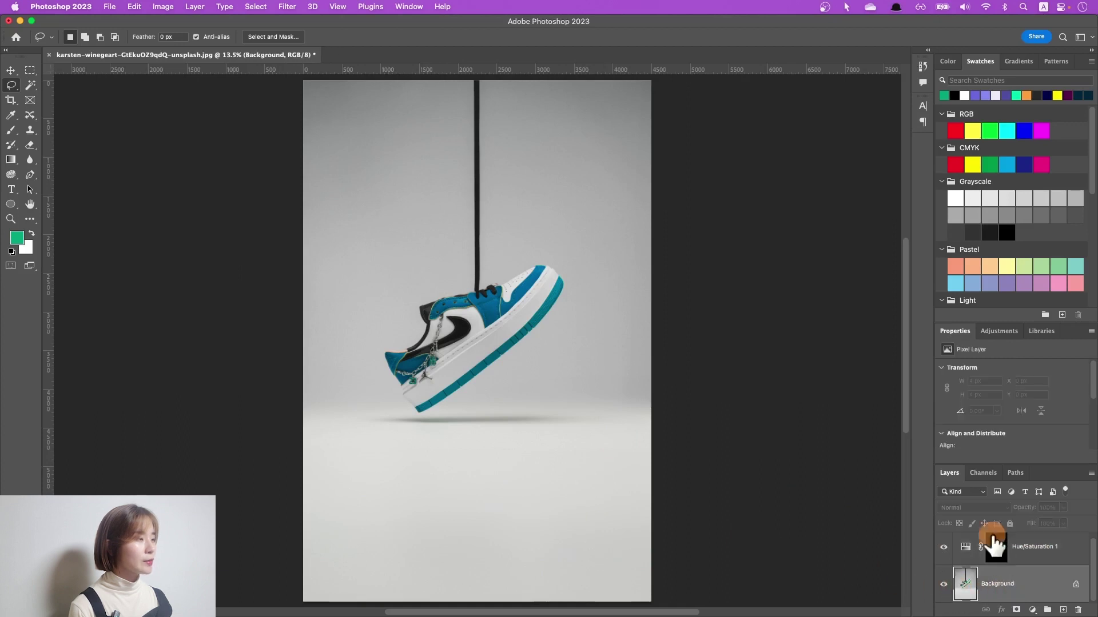
click(1033, 554)
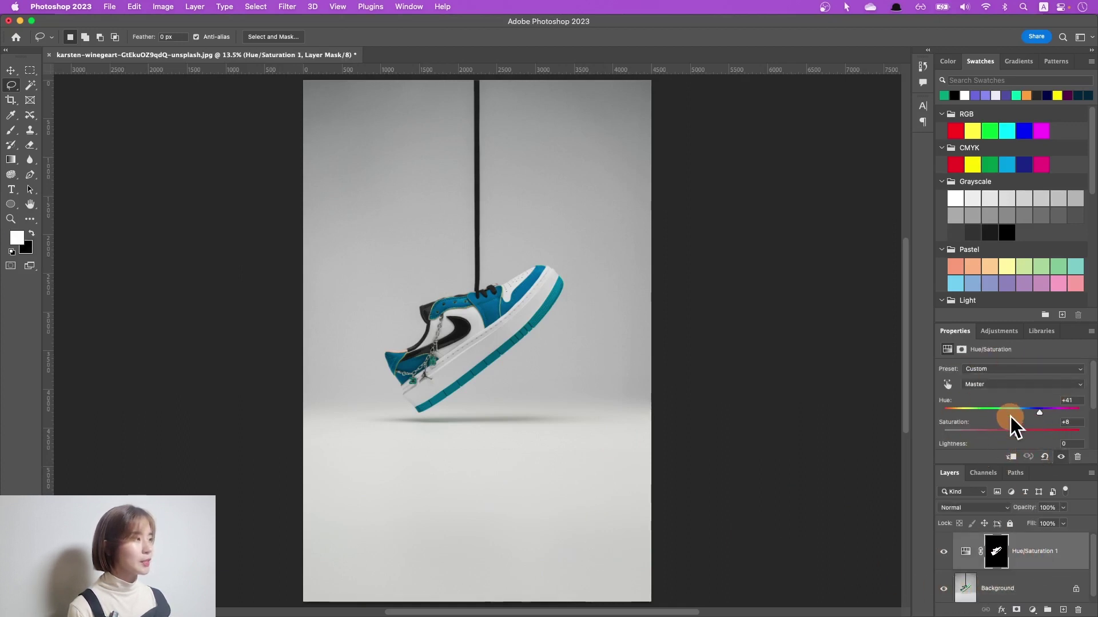
click(1019, 561)
click(996, 558)
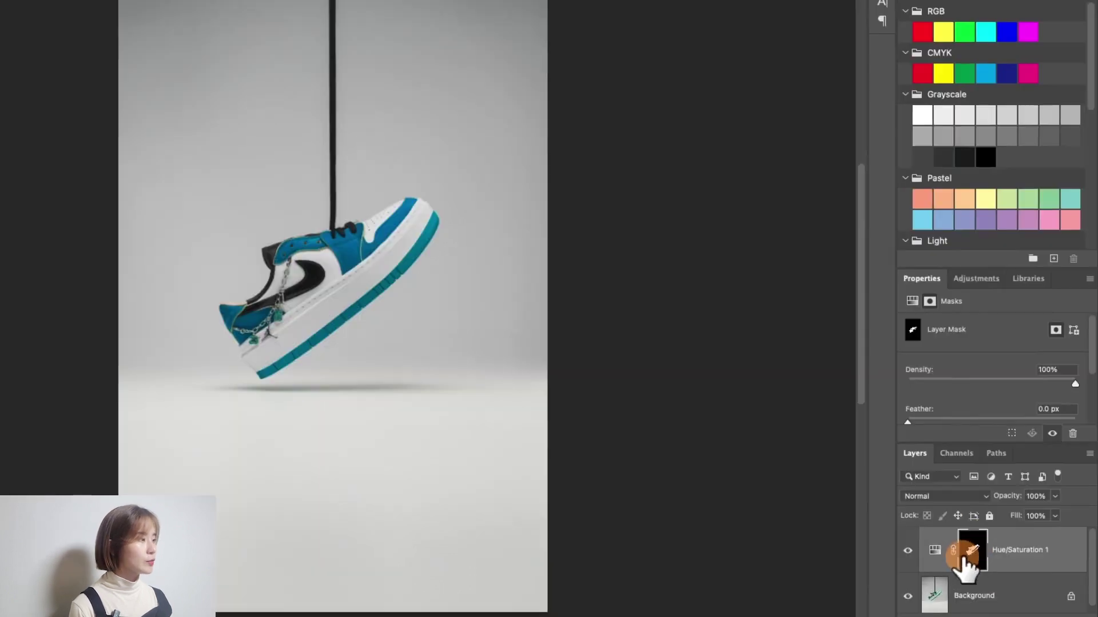
click(964, 562)
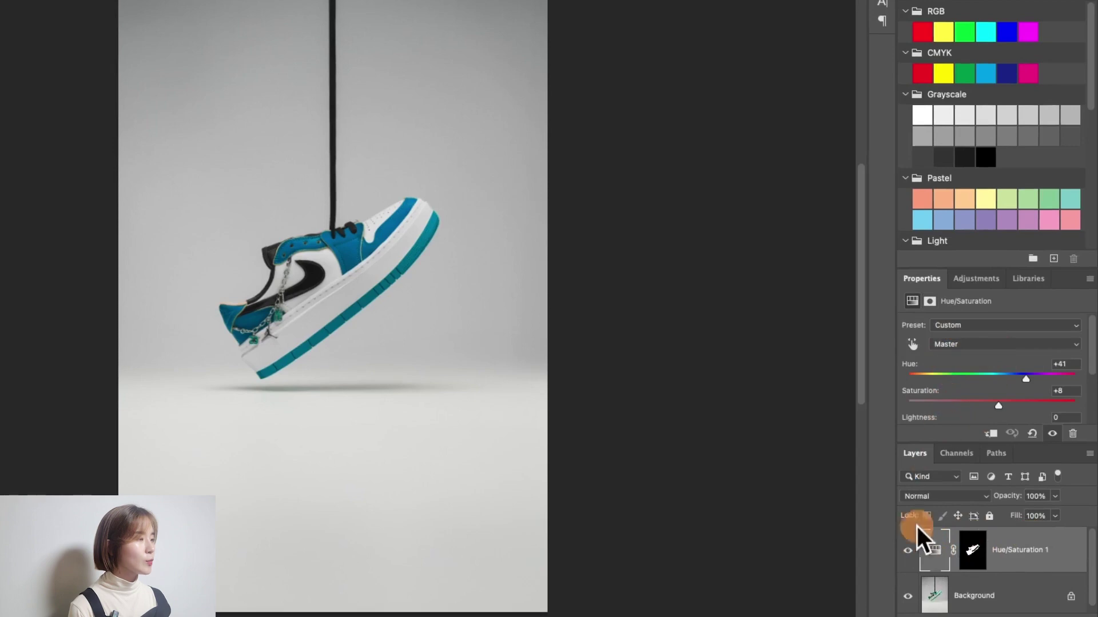
click(970, 552)
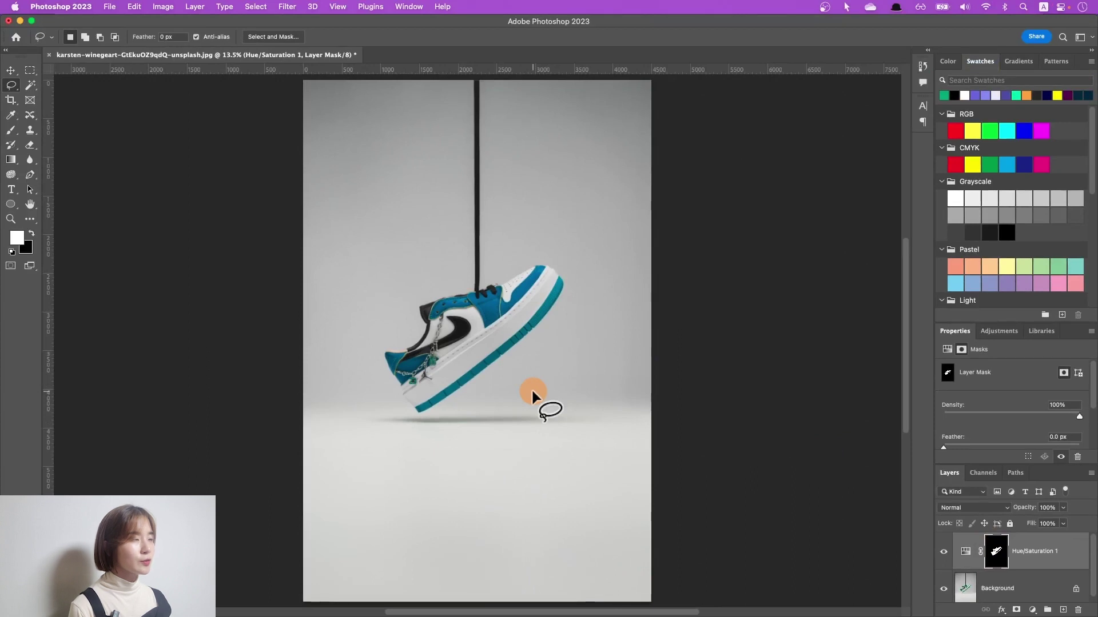
click(10, 131)
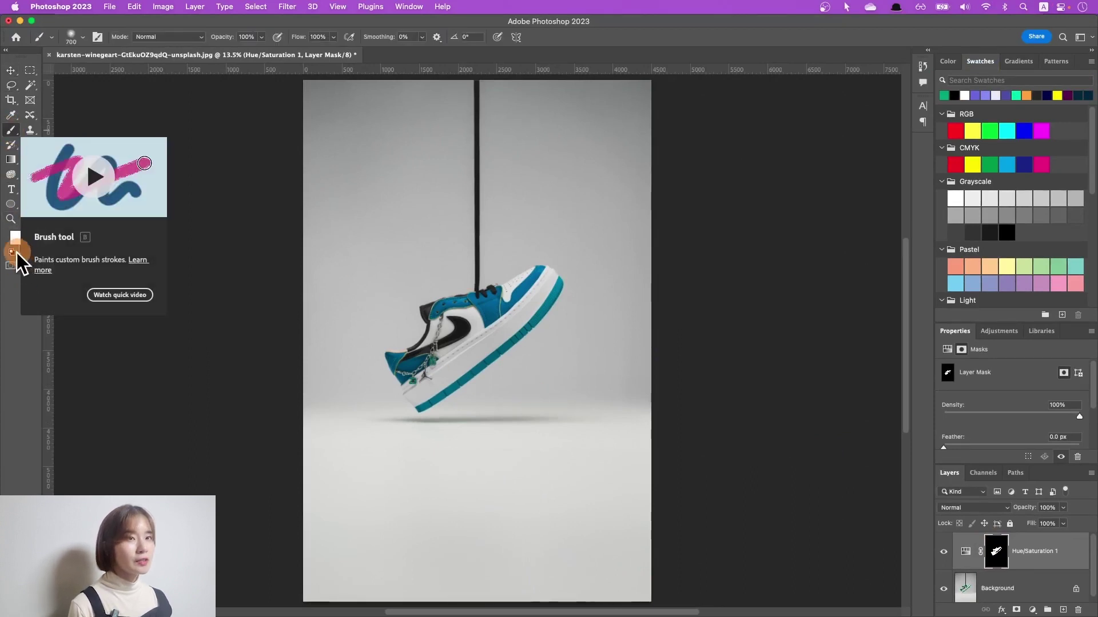
Step: Paint black on the adjustment's mask to hide the teal across the shoe
click(33, 230)
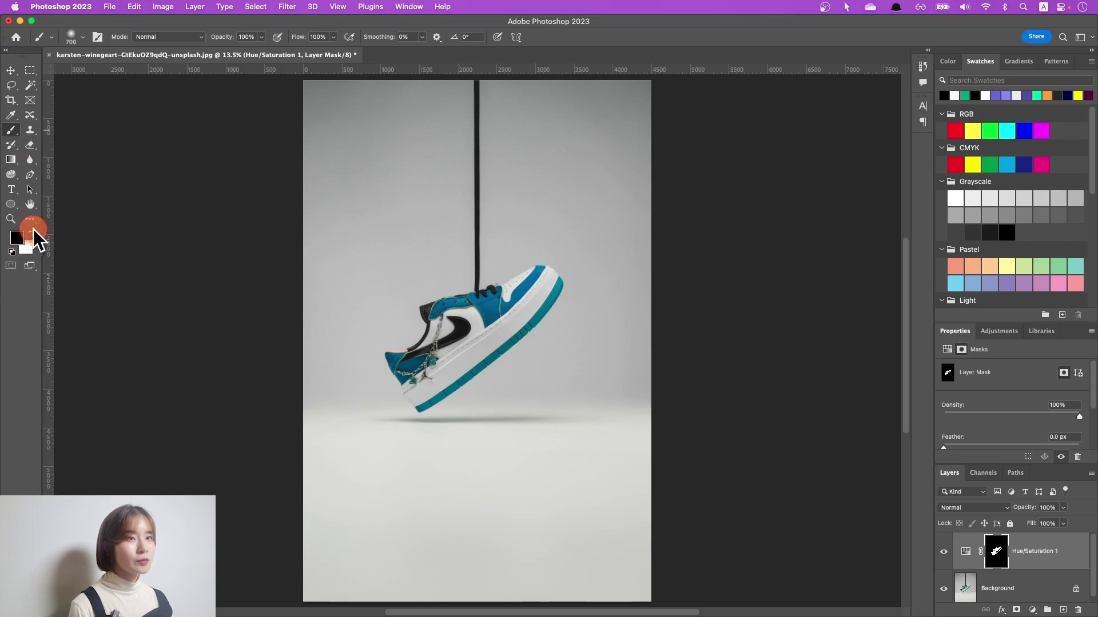
mouse_move(498, 277)
mouse_down()
mouse_move(550, 264)
mouse_move(485, 328)
mouse_move(573, 309)
mouse_up()
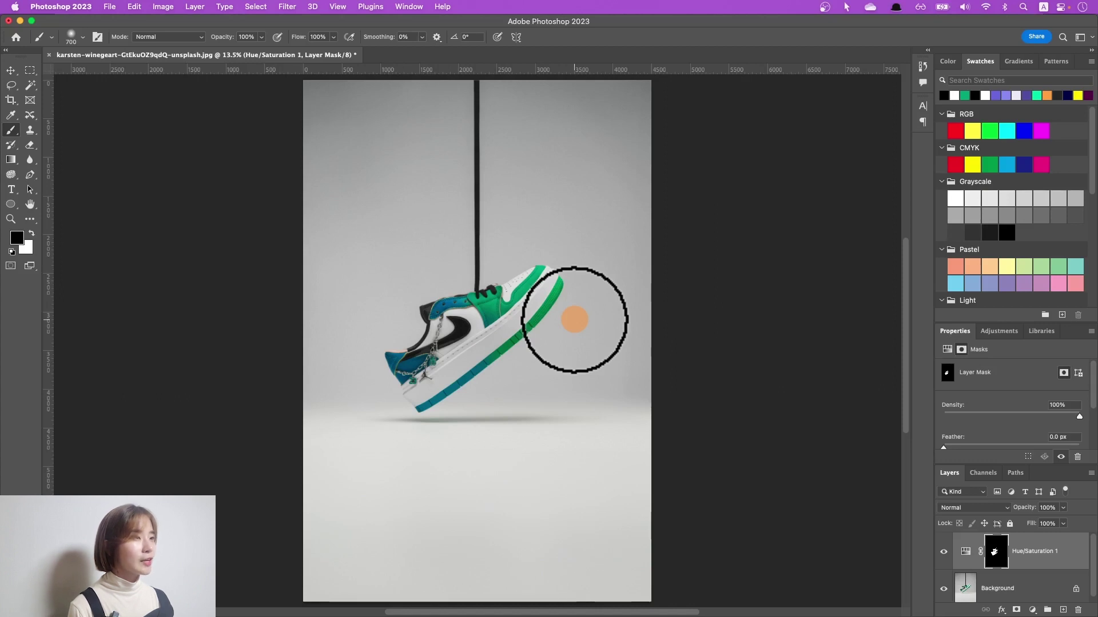
drag(574, 320, 600, 327)
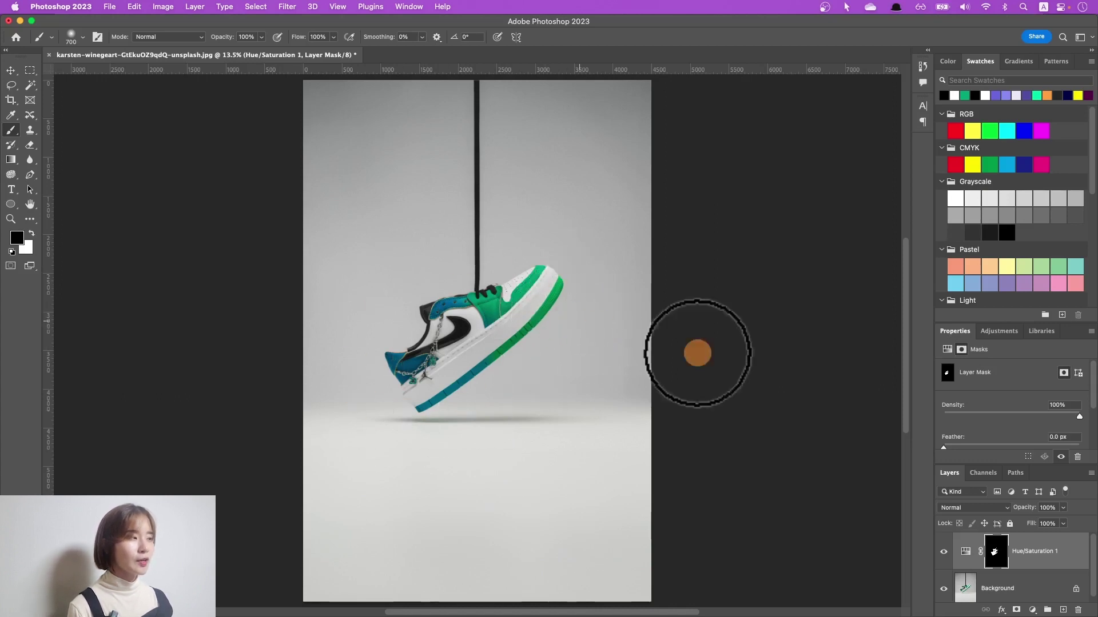
click(942, 552)
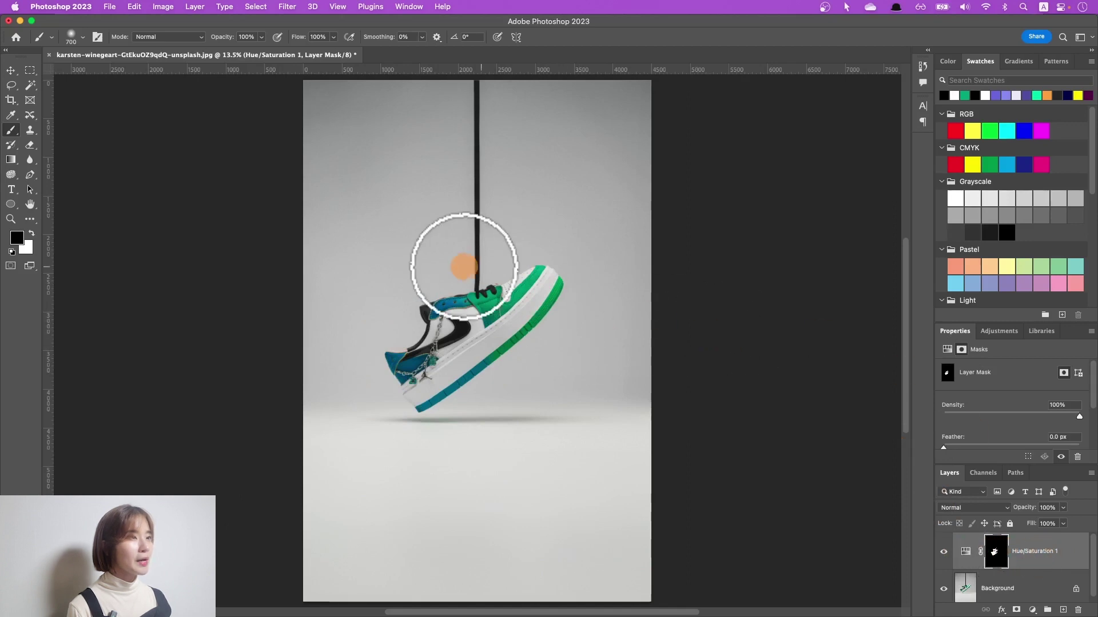
drag(464, 266, 465, 392)
click(995, 554)
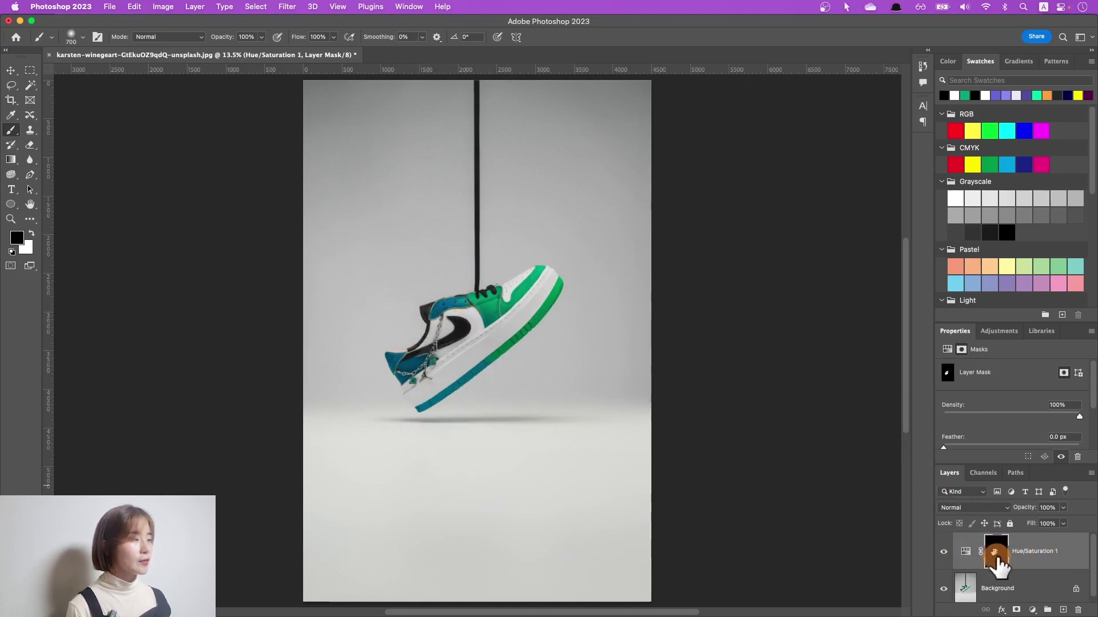
click(552, 373)
mouse_move(551, 372)
mouse_down()
mouse_move(539, 252)
mouse_move(445, 368)
mouse_move(422, 320)
mouse_move(465, 247)
mouse_move(485, 380)
mouse_move(514, 375)
mouse_up()
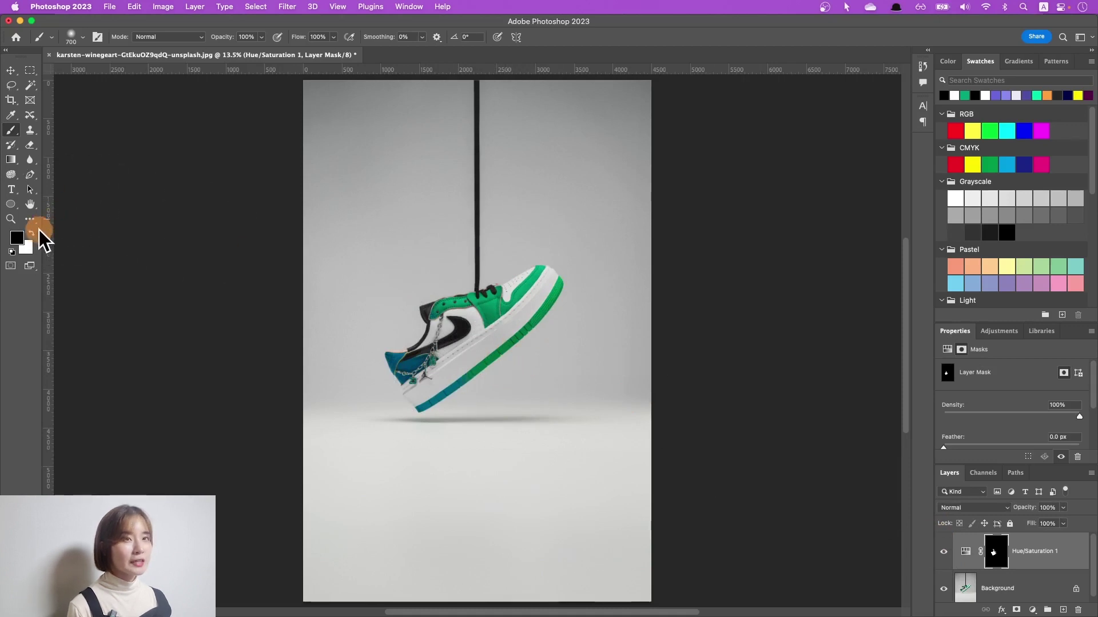
Step: Paint the teal back onto the shoe, then delete the Hue/Saturation layer
mouse_move(448, 302)
mouse_down()
mouse_move(502, 265)
mouse_move(466, 383)
mouse_move(550, 299)
mouse_move(502, 360)
mouse_move(392, 351)
mouse_up()
mouse_move(834, 411)
mouse_down()
mouse_move(538, 340)
mouse_move(407, 260)
mouse_move(515, 346)
mouse_move(514, 265)
mouse_move(485, 395)
mouse_up()
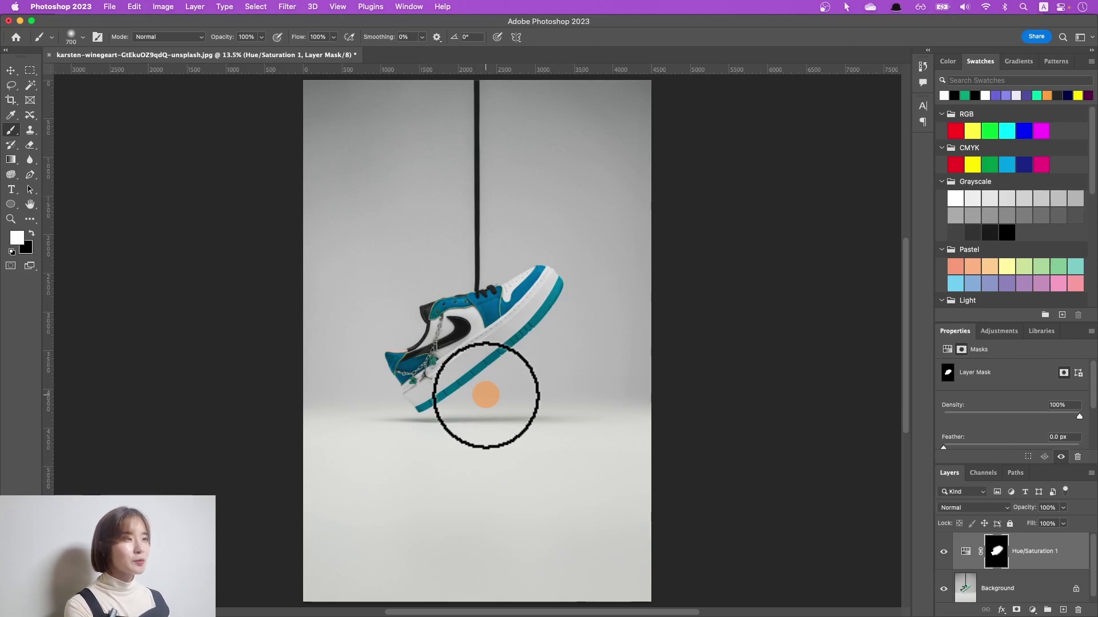
click(1049, 563)
key(Delete)
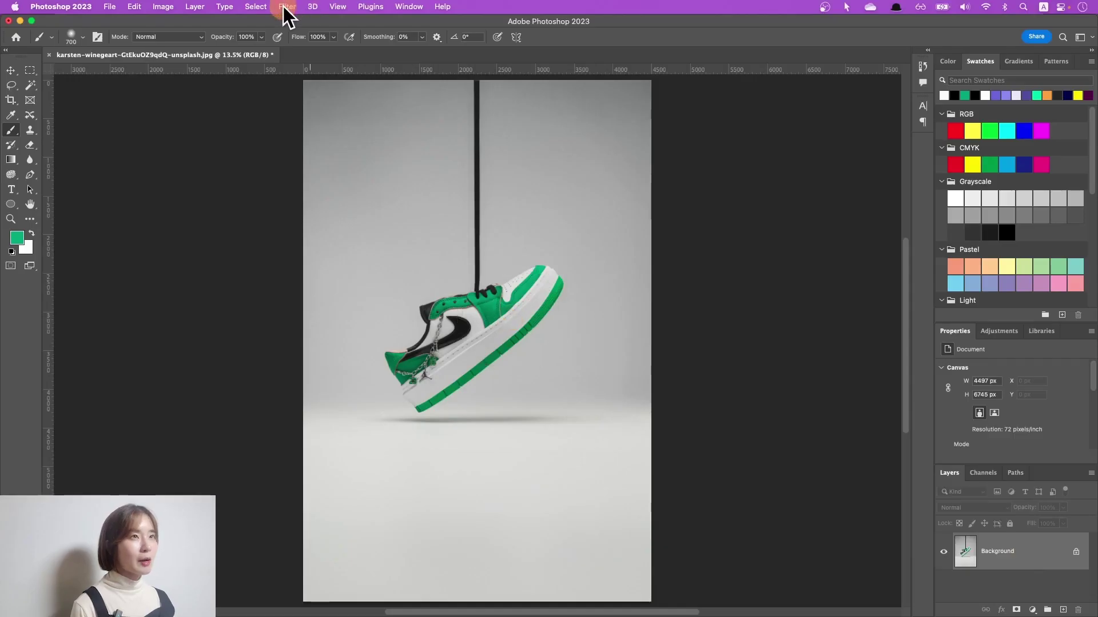
Step: Try a Camera Raw Temperature −63 cooling on the photo, undo it, and open the Background layer's context menu
click(284, 7)
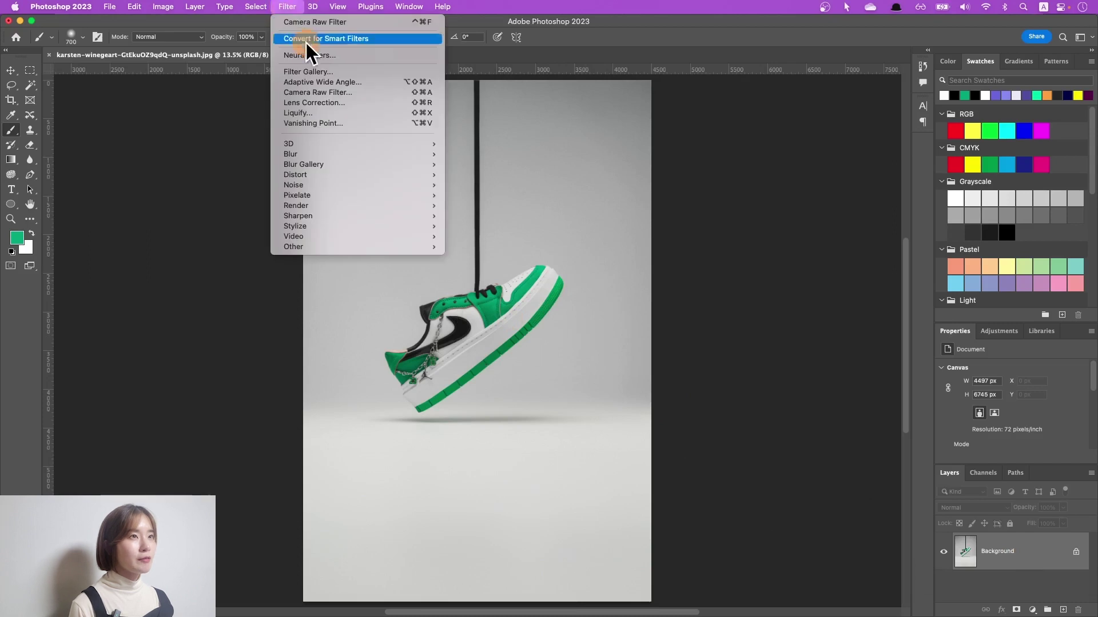
click(328, 92)
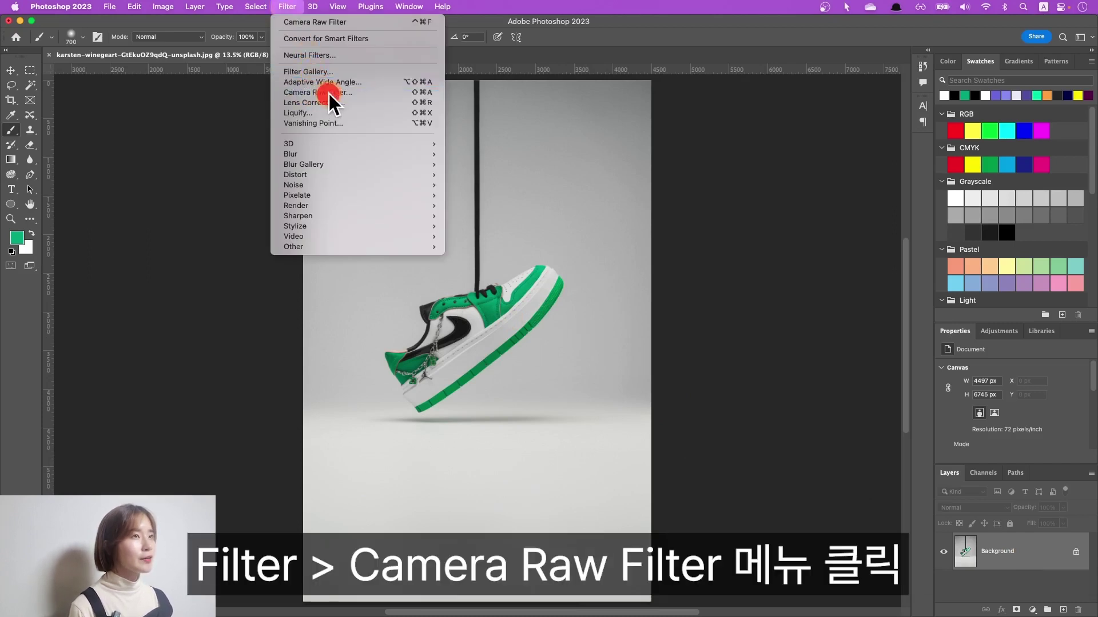
click(829, 285)
click(932, 517)
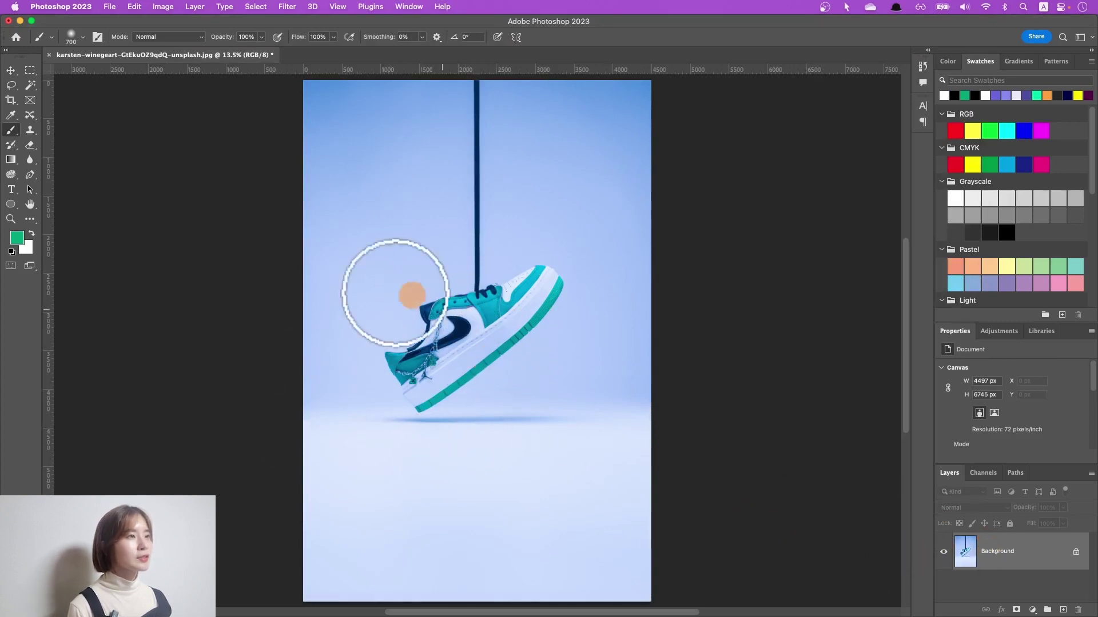
key(ctrl+z)
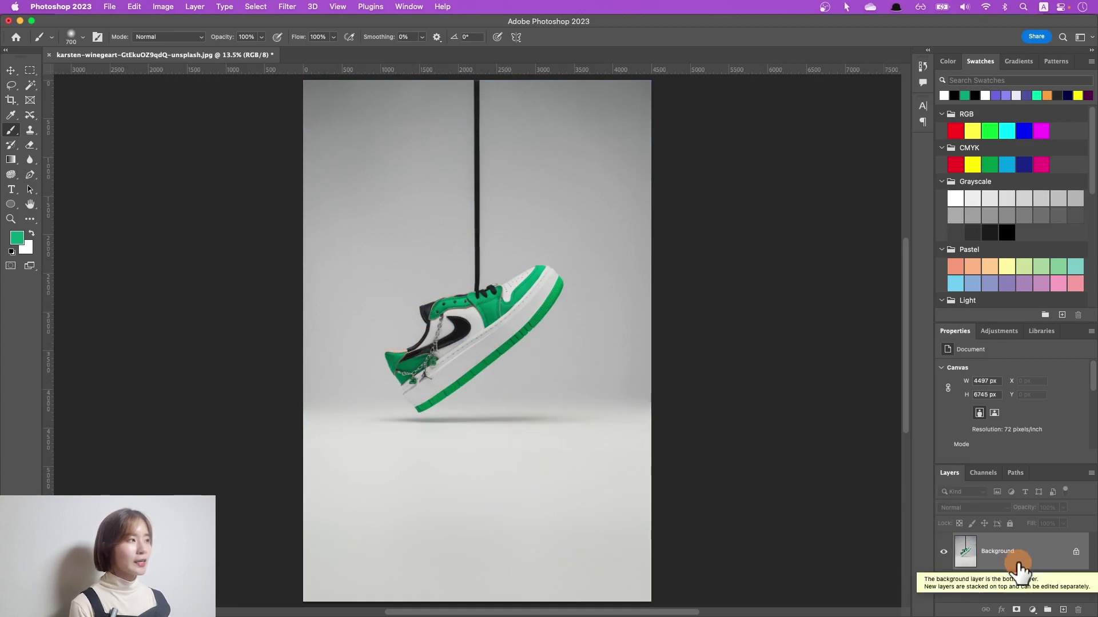
right_click(1044, 557)
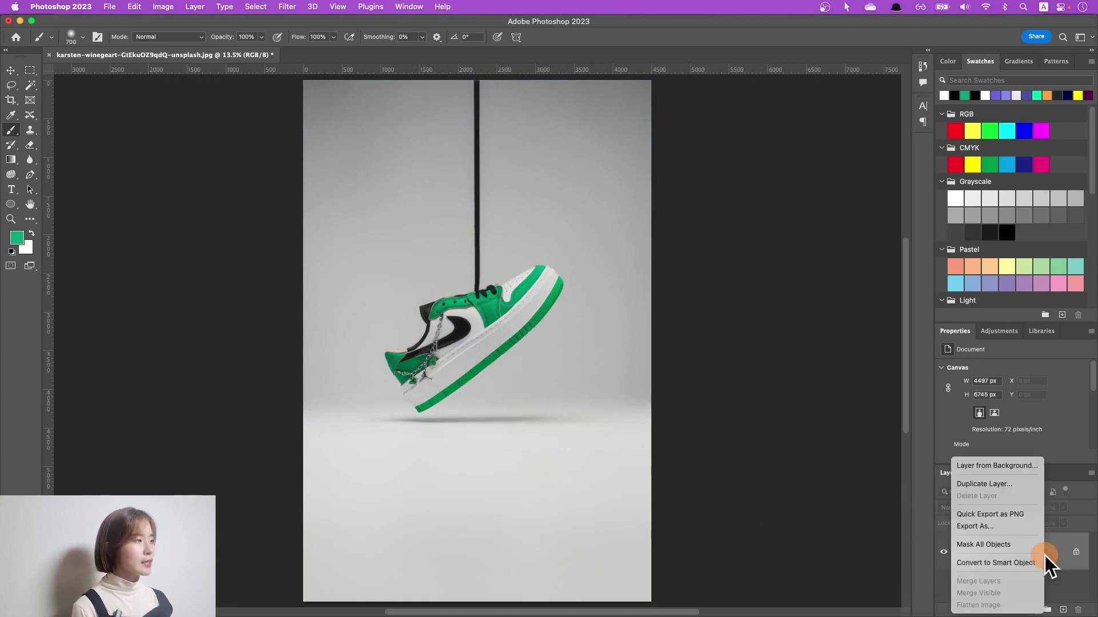
Step: Convert the Background layer into the Layer 0 smart object and select it
click(1013, 561)
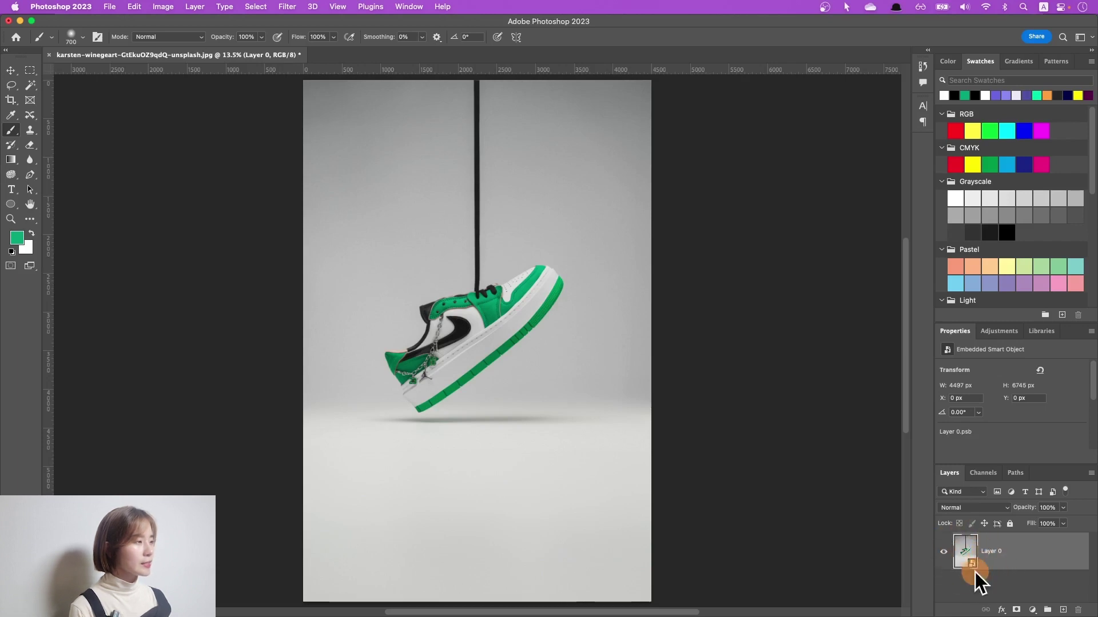
key(super+z)
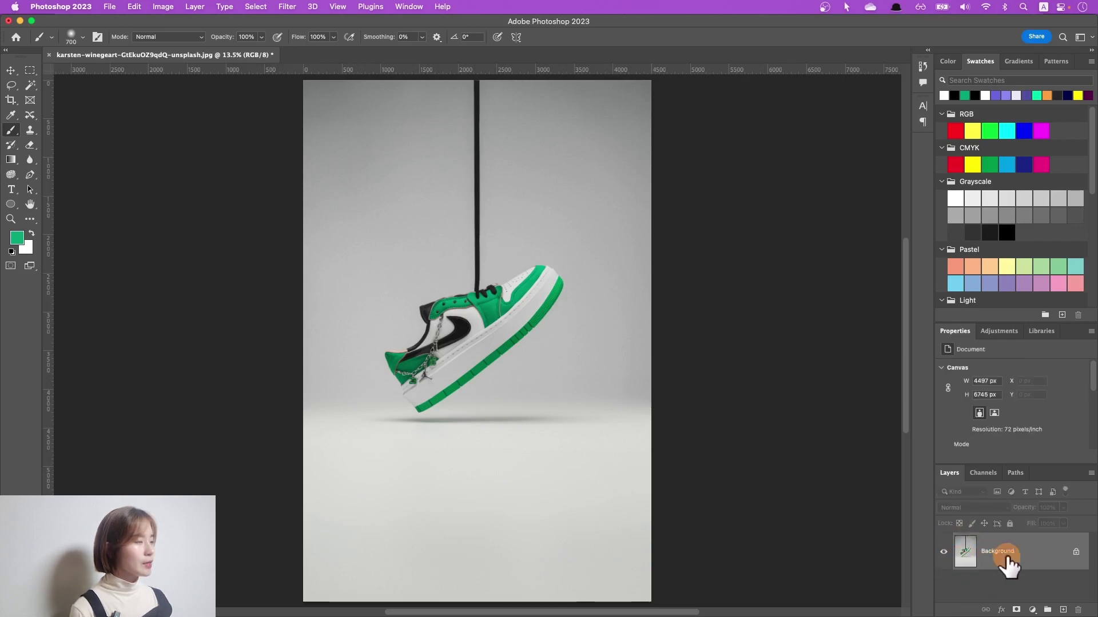
key(super+shift+z)
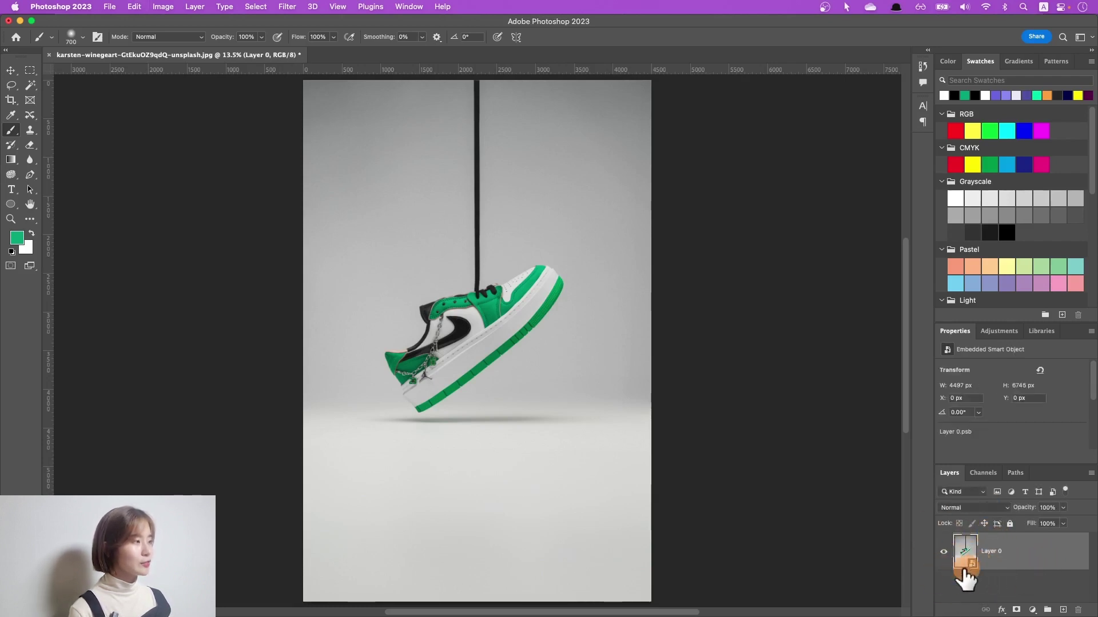
click(1012, 561)
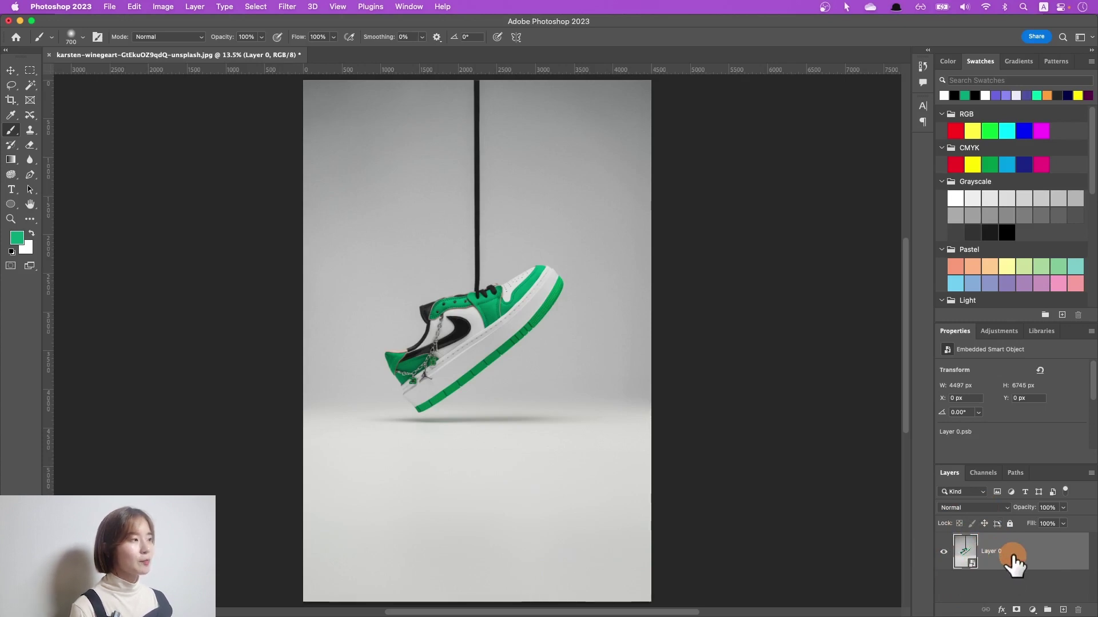
click(287, 7)
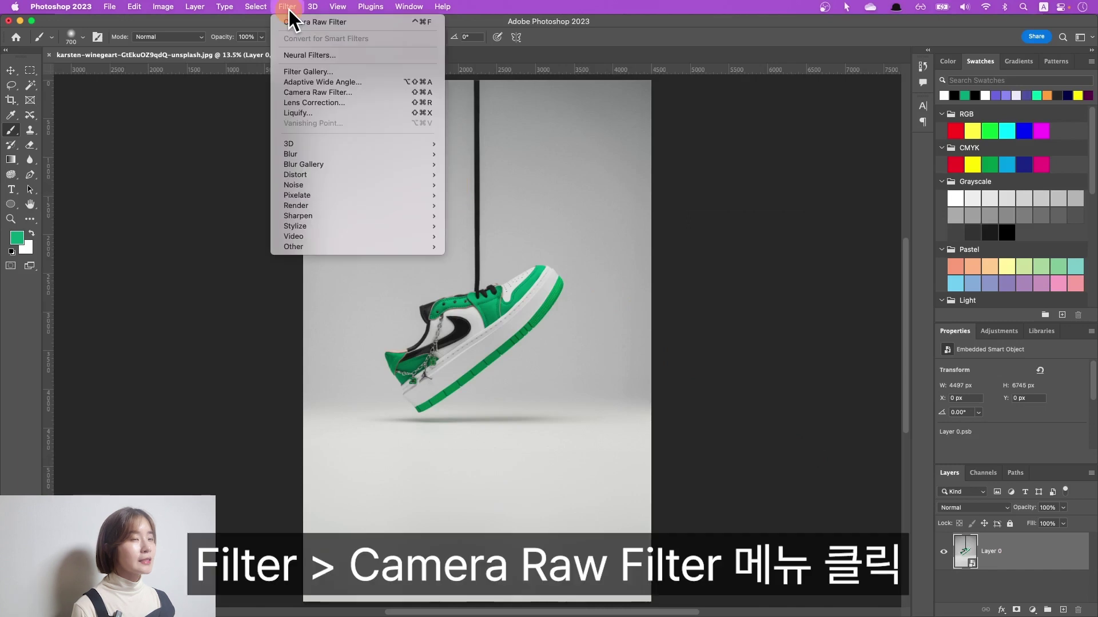
Step: Open the Camera Raw Filter on Layer 0 and add a Subject mask on the sneaker
click(311, 95)
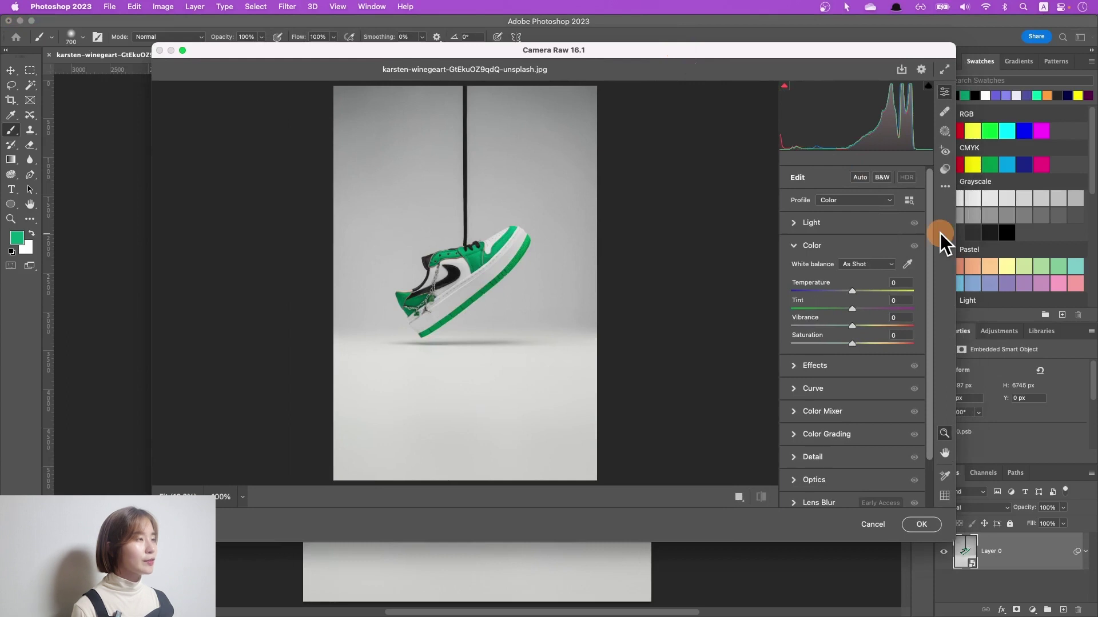
click(945, 129)
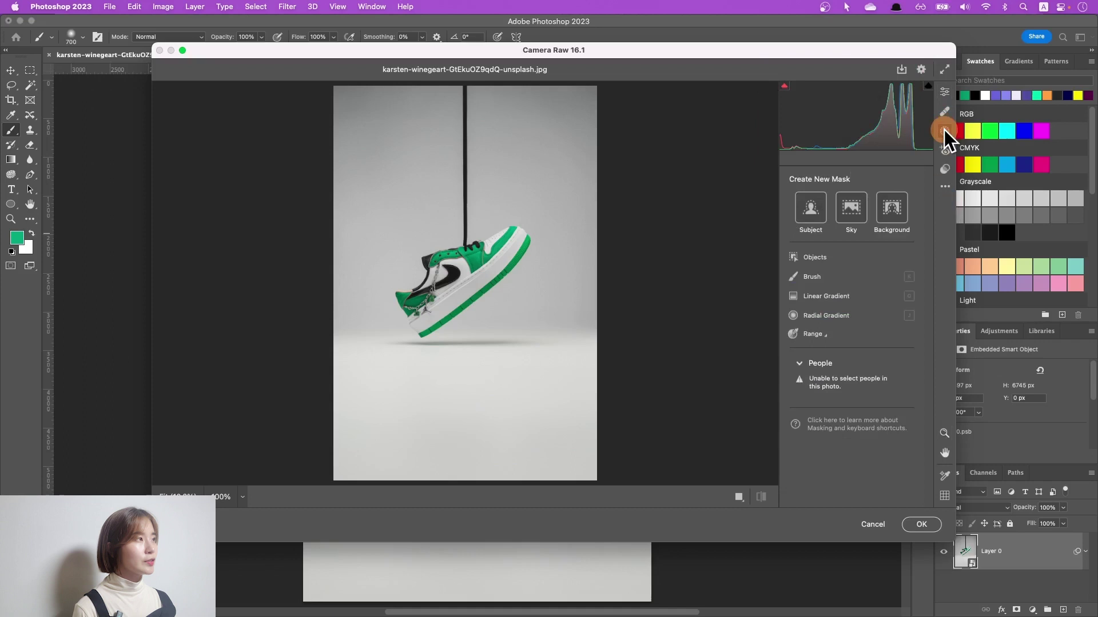
click(811, 215)
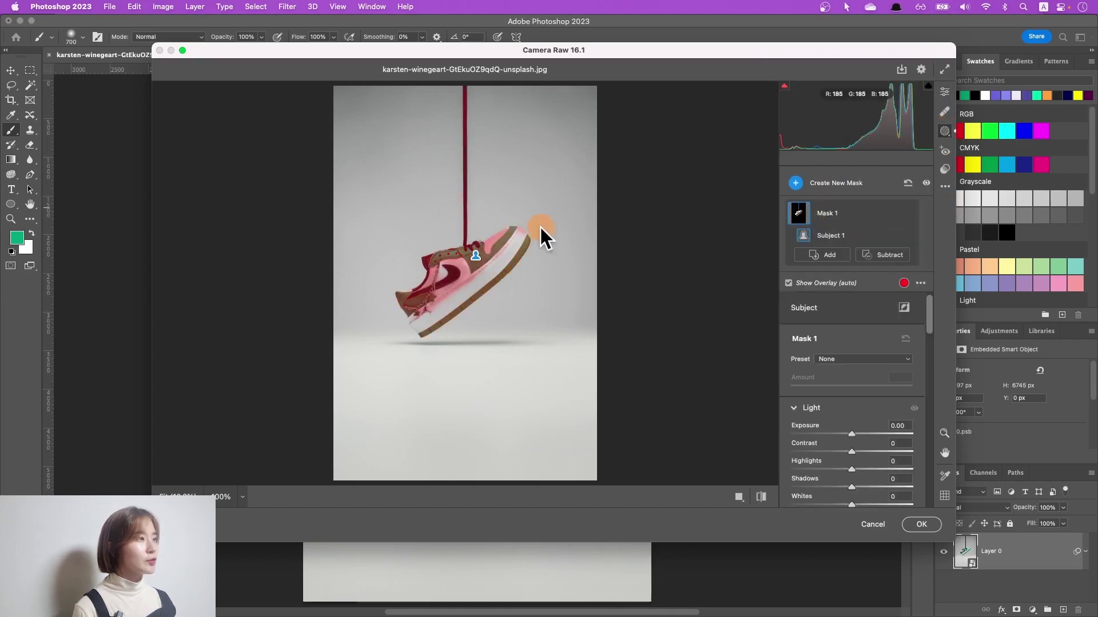
Step: Toggle the mask overlay repeatedly to check the Subject mask's coverage of the sneaker
click(789, 283)
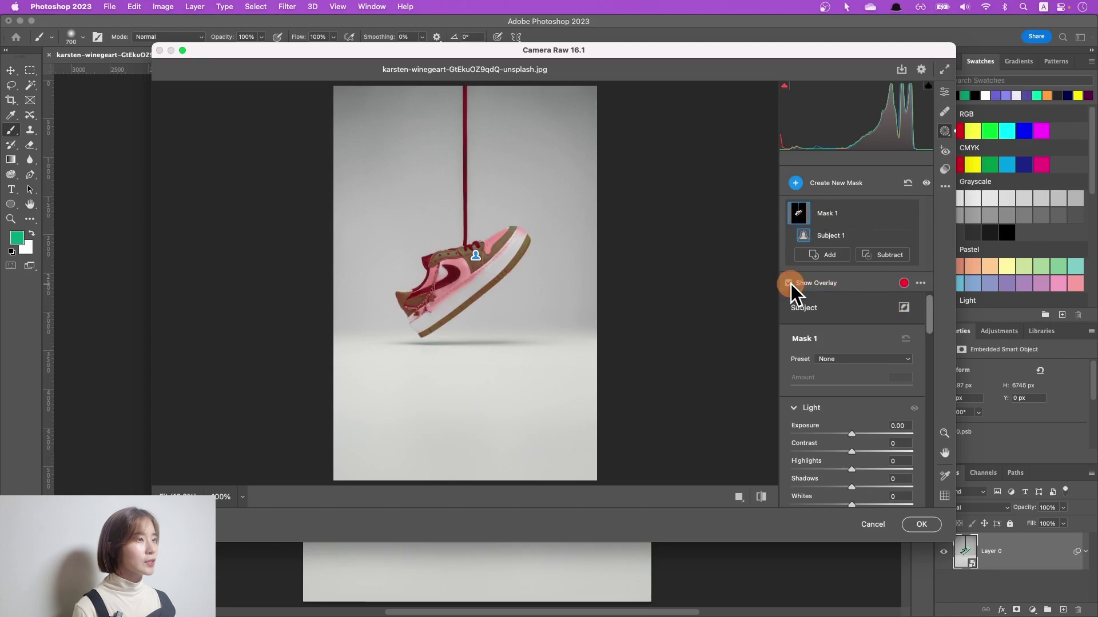
click(789, 282)
click(791, 283)
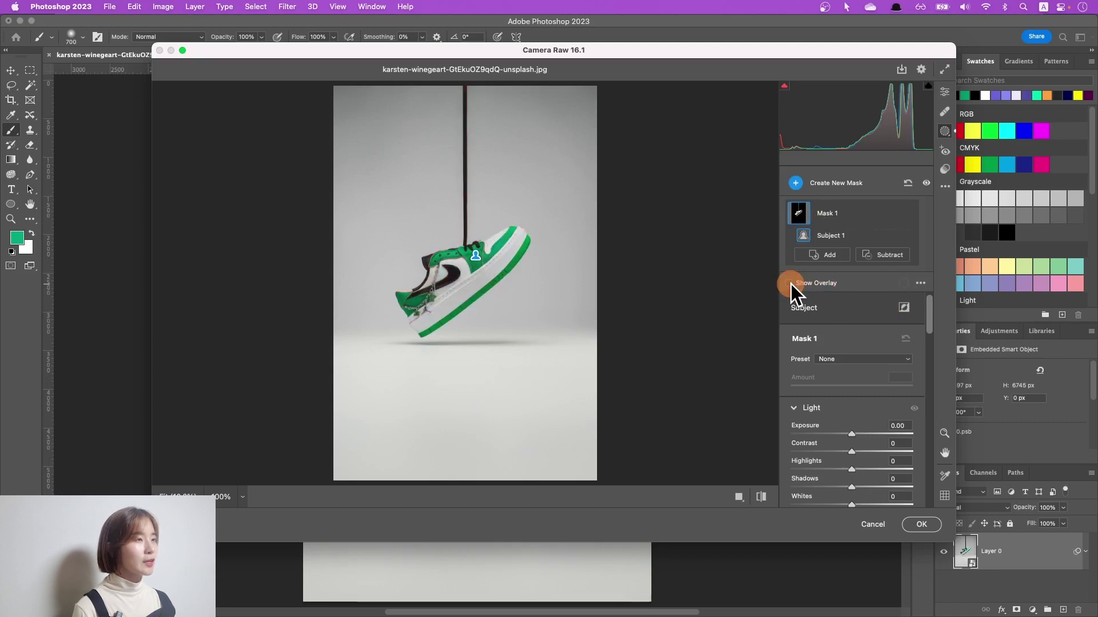
click(791, 283)
click(791, 283)
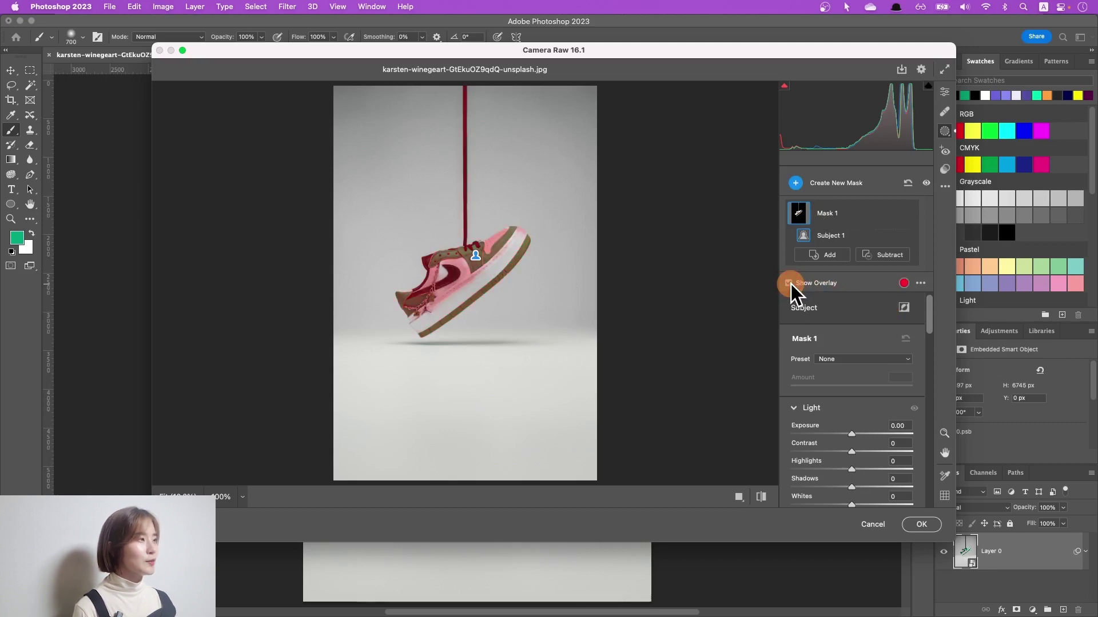
click(790, 283)
click(789, 283)
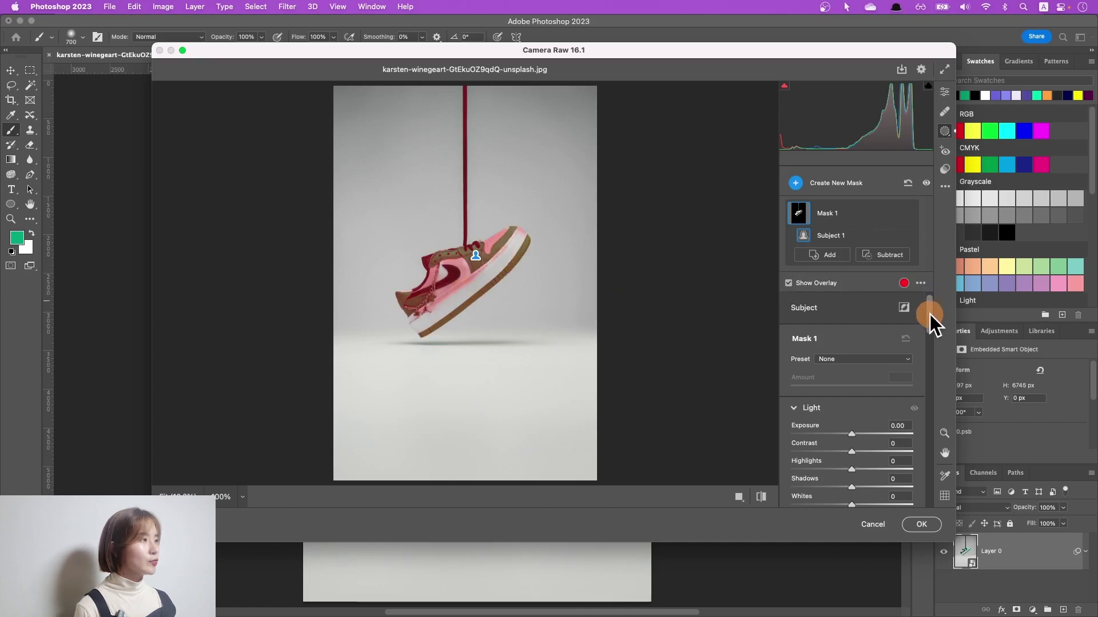
drag(930, 314, 929, 359)
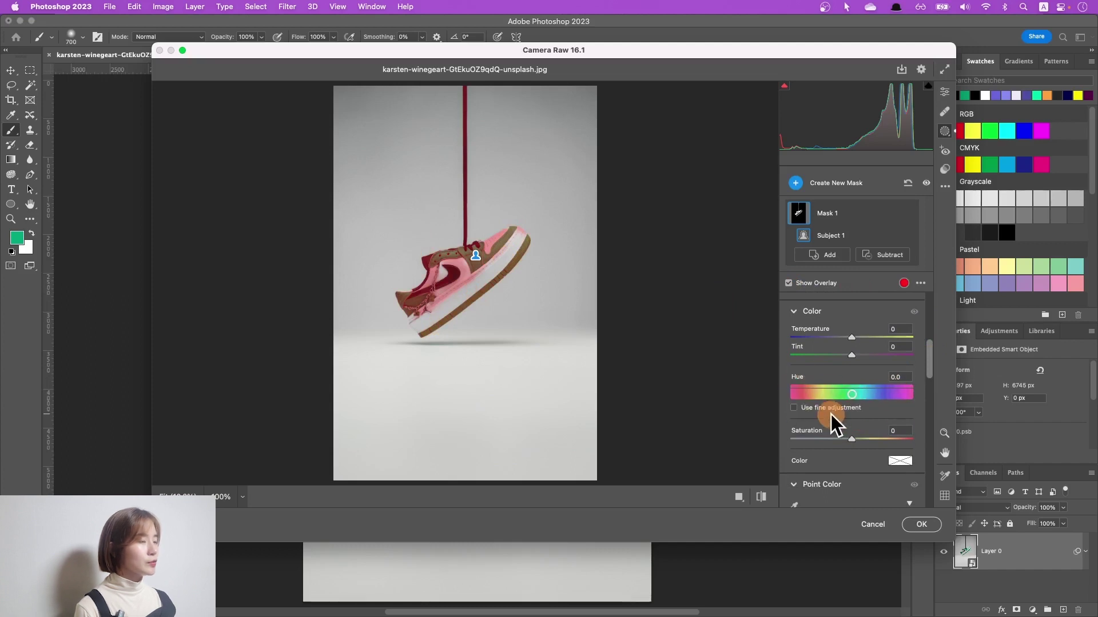
Step: Set the sneaker mask's Hue to −180 and apply the Camera Raw filter to Layer 0
click(853, 394)
mouse_move(851, 396)
mouse_down()
mouse_move(872, 397)
mouse_move(829, 396)
mouse_move(884, 390)
mouse_move(814, 394)
mouse_move(873, 392)
mouse_move(858, 397)
mouse_up()
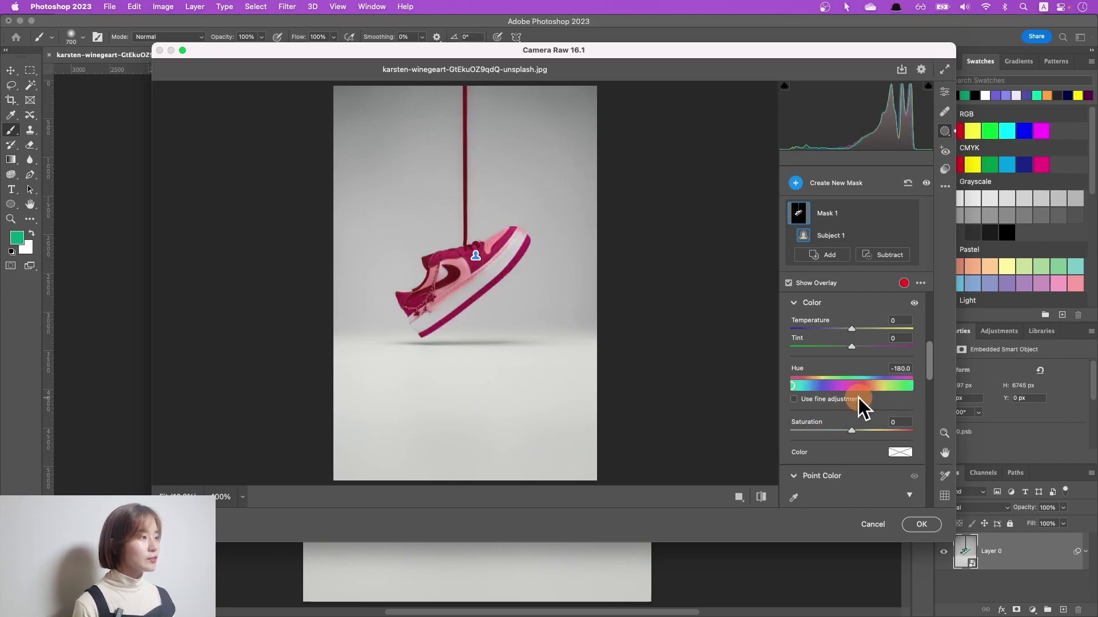
click(931, 527)
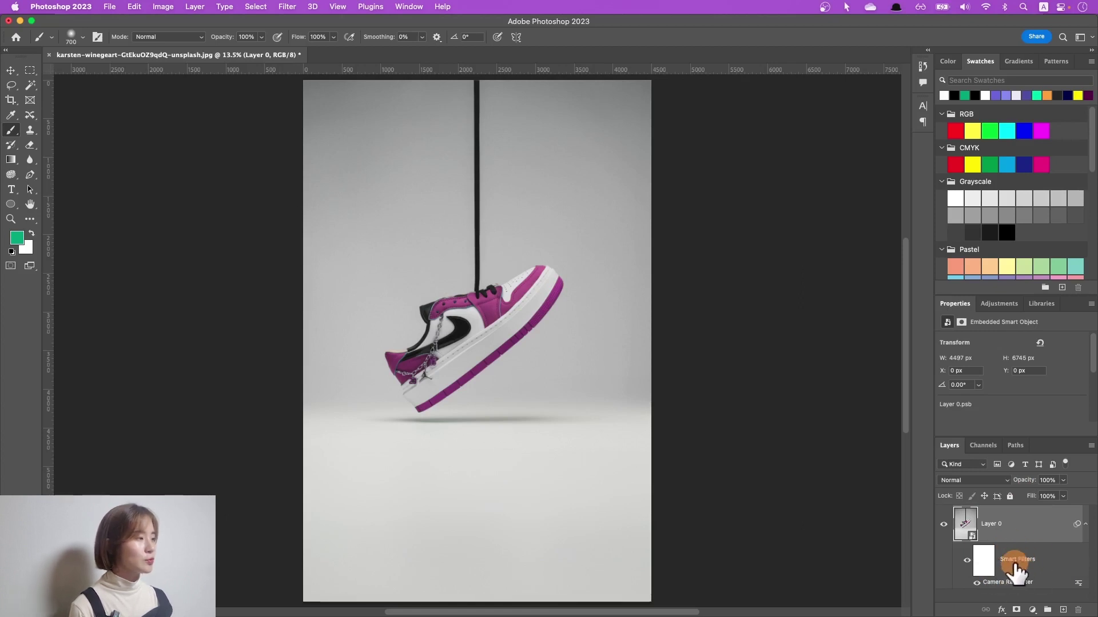
click(967, 561)
click(967, 561)
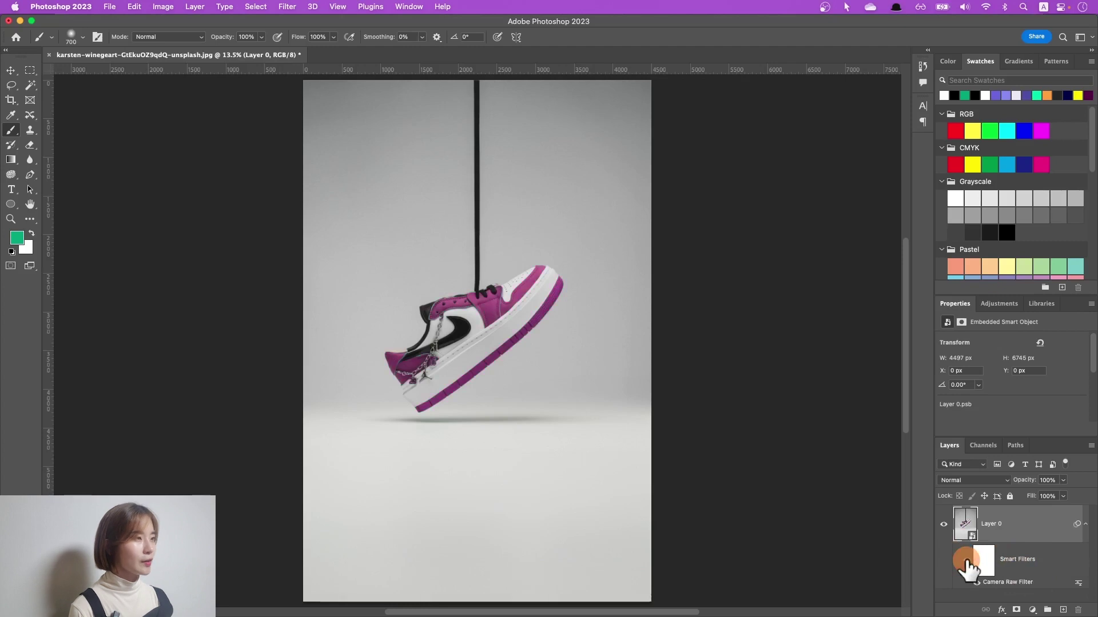
click(967, 561)
click(967, 561)
click(967, 560)
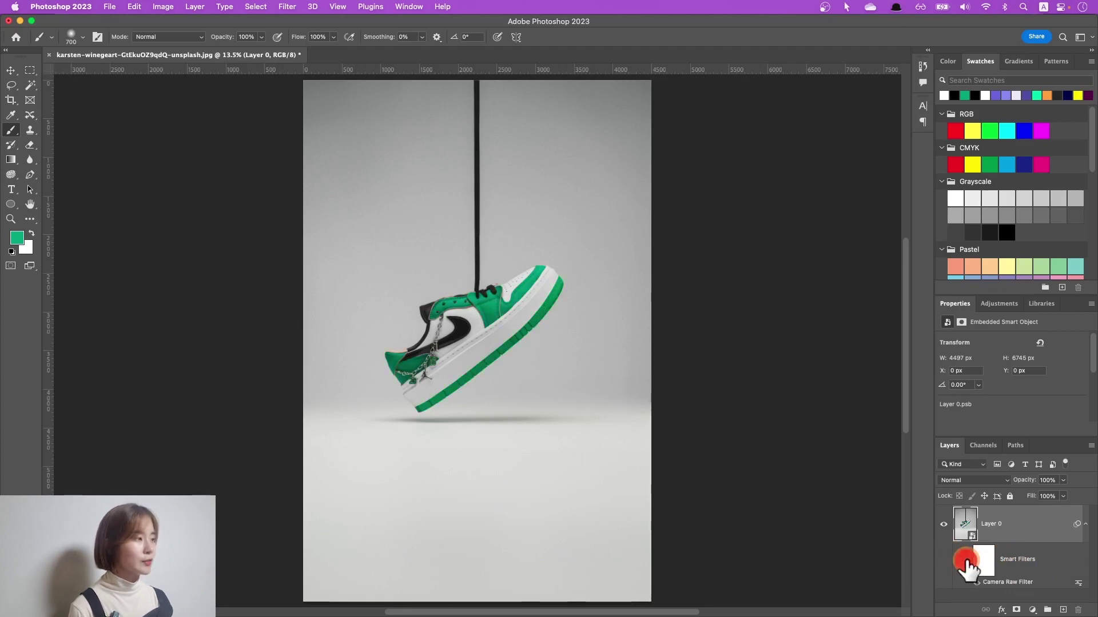
click(967, 561)
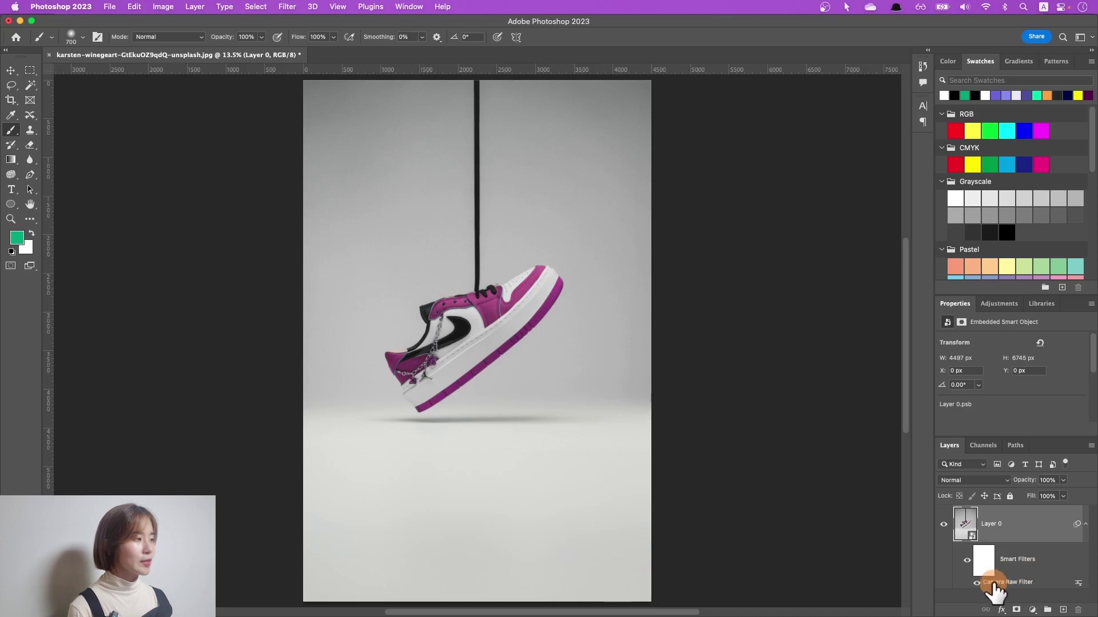
double_click(1005, 582)
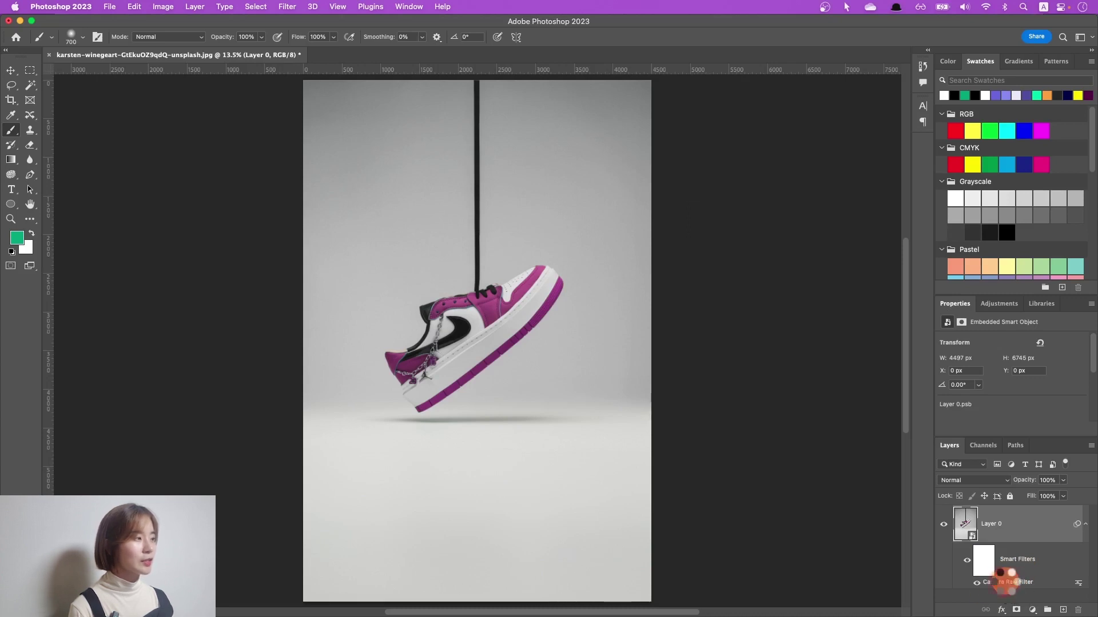
scroll(869, 310, down, 5)
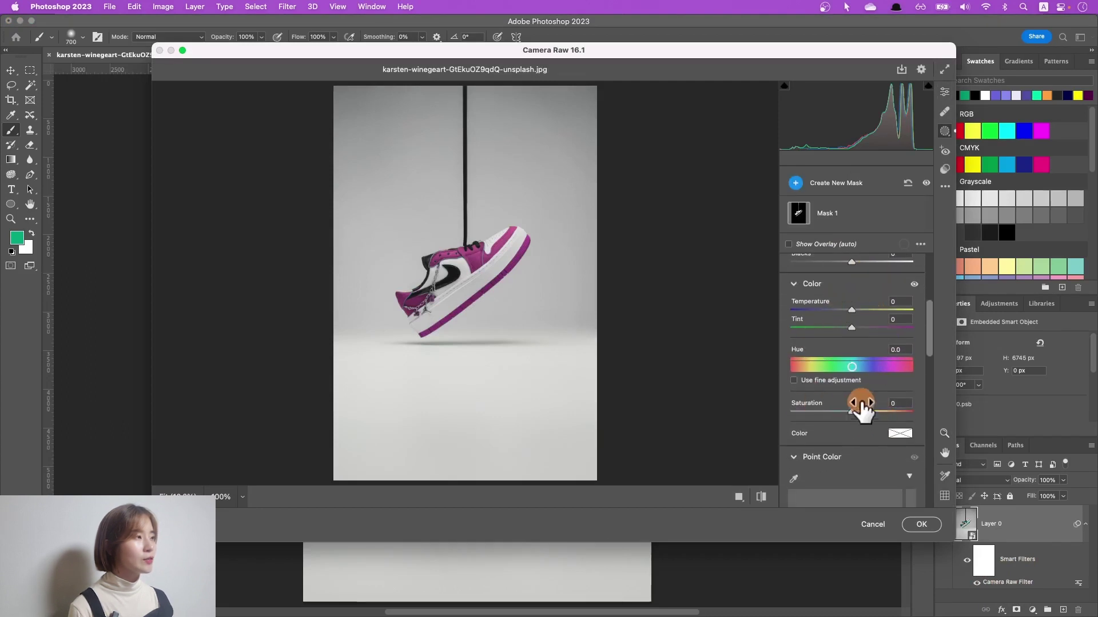
scroll(868, 343, up, 2)
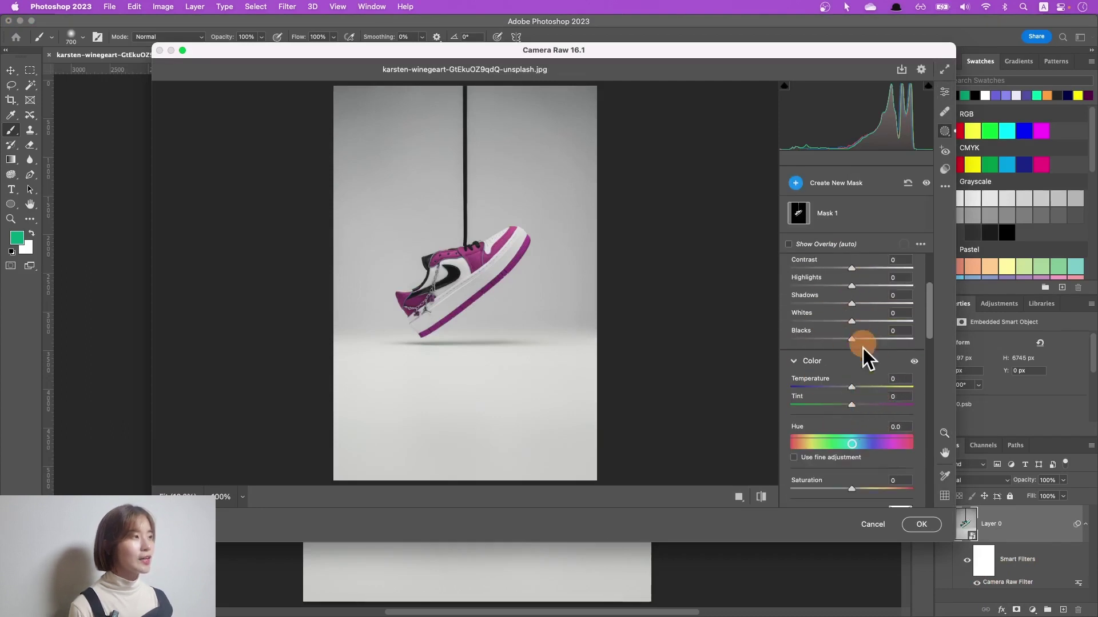
click(872, 524)
drag(1021, 565, 1076, 607)
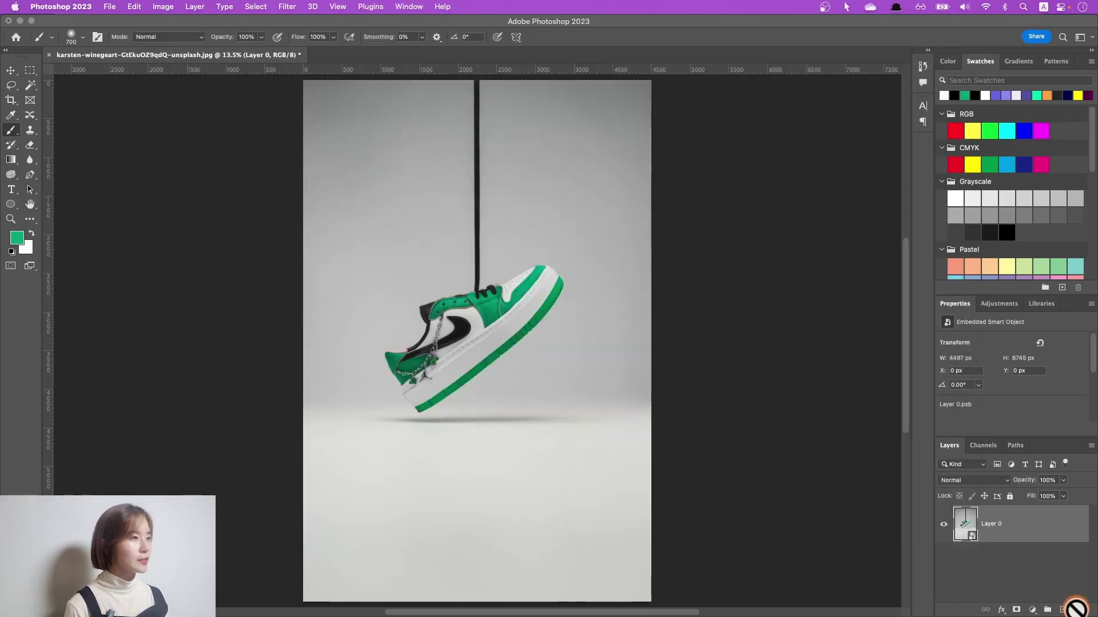
Step: Delete the Camera Raw smart filter, leaving Layer 0 as a plain smart object
click(993, 525)
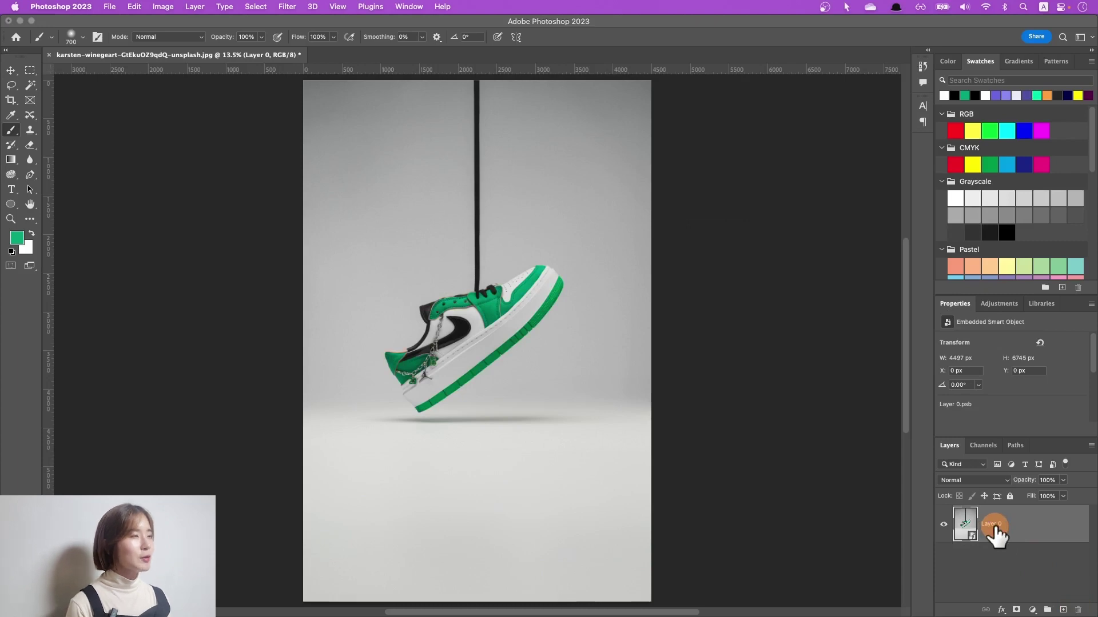